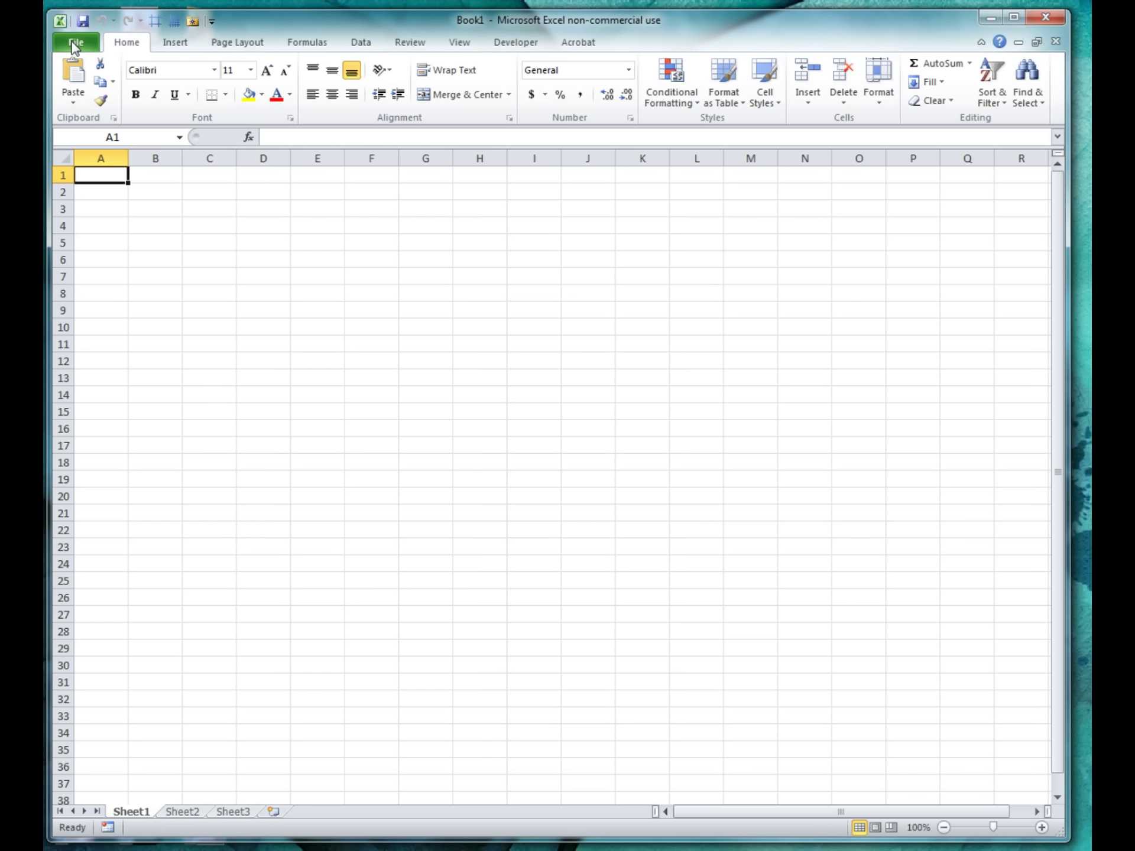
# Confirm 'Enable all macros' in the Trust Center, then restart Excel and reopen the Task manager workbook
pyautogui.click(74, 47)
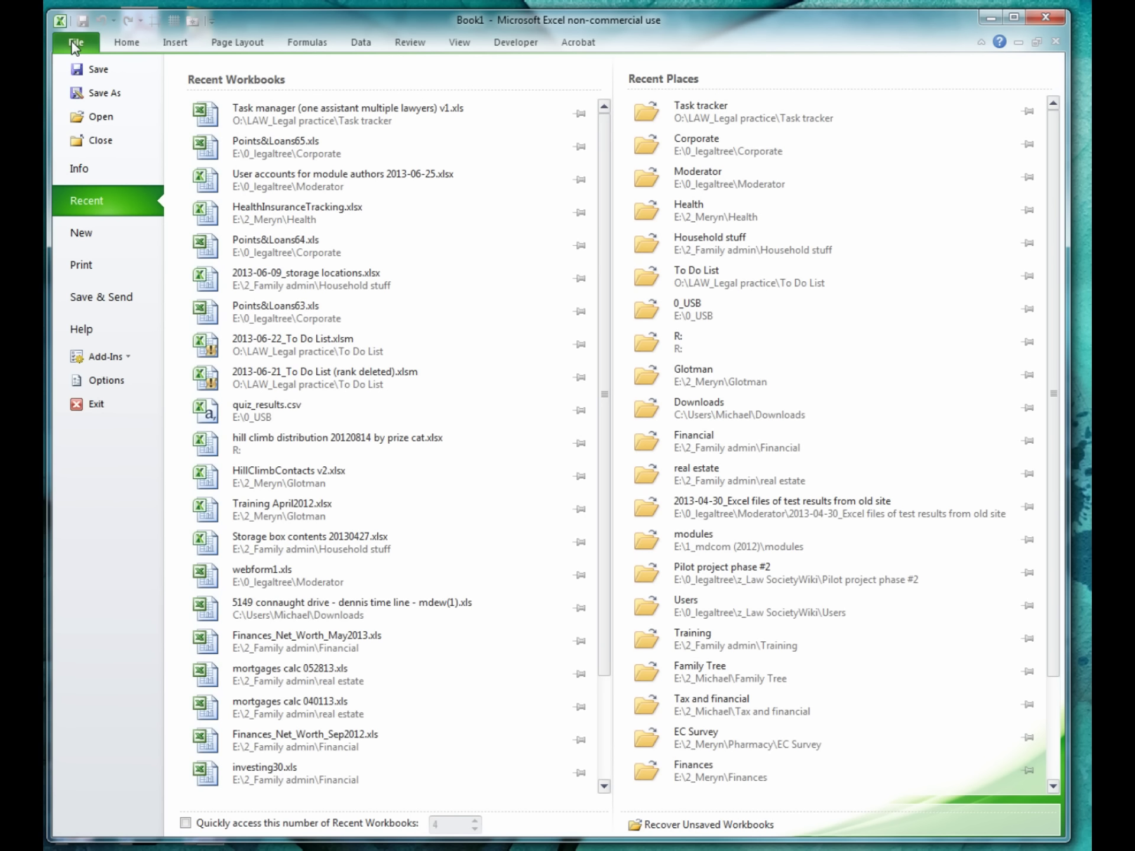
pyautogui.click(97, 378)
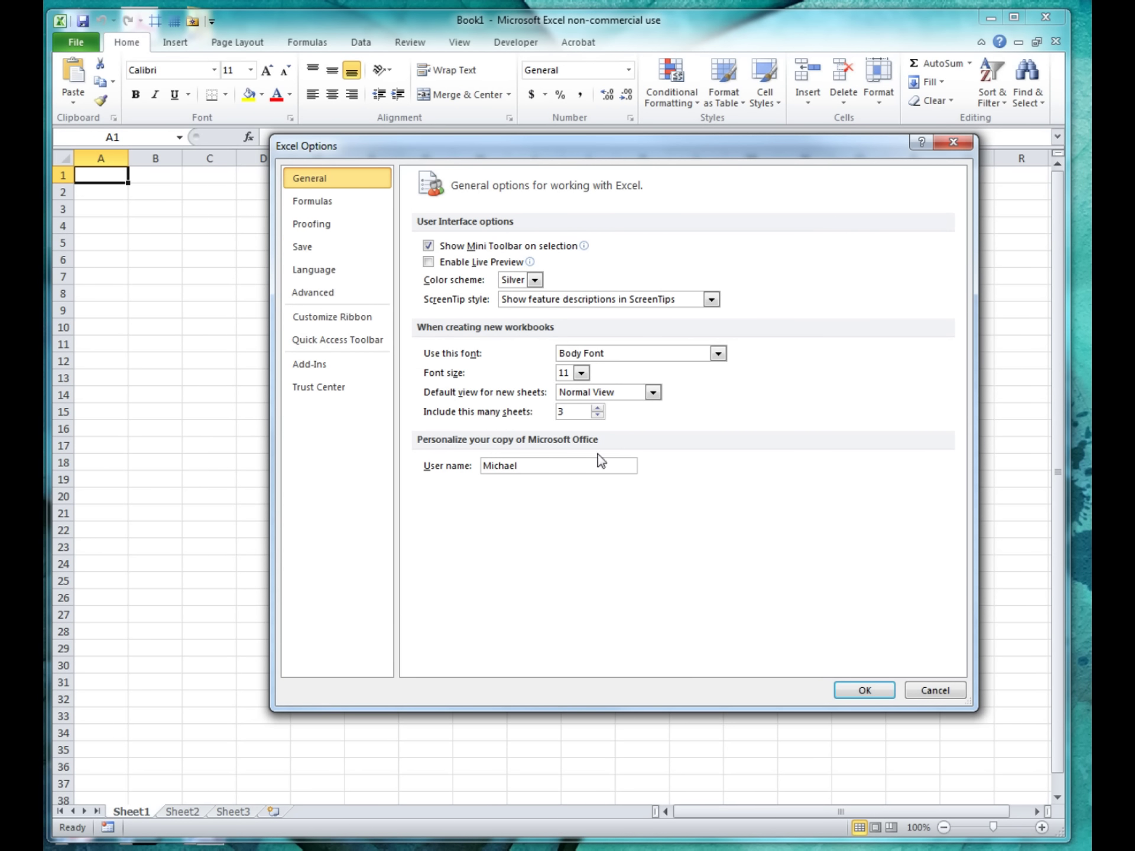
pyautogui.click(324, 389)
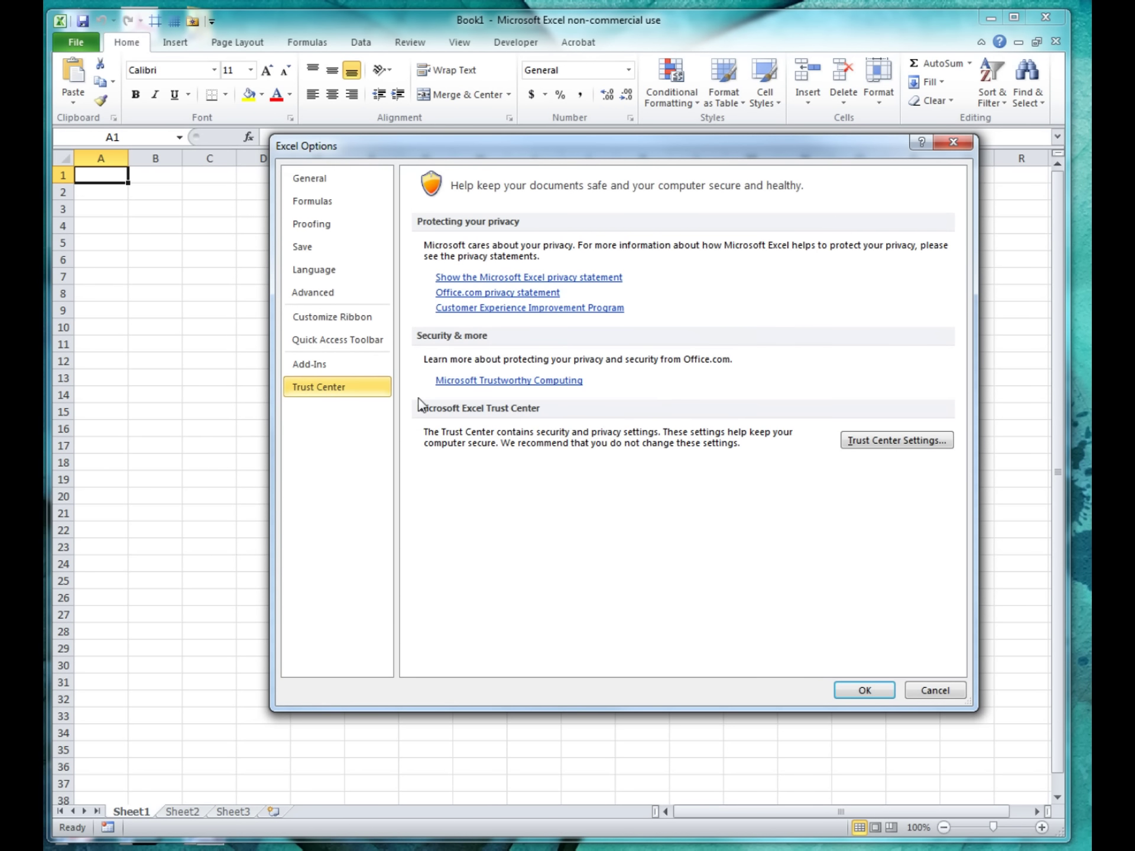
pyautogui.click(895, 441)
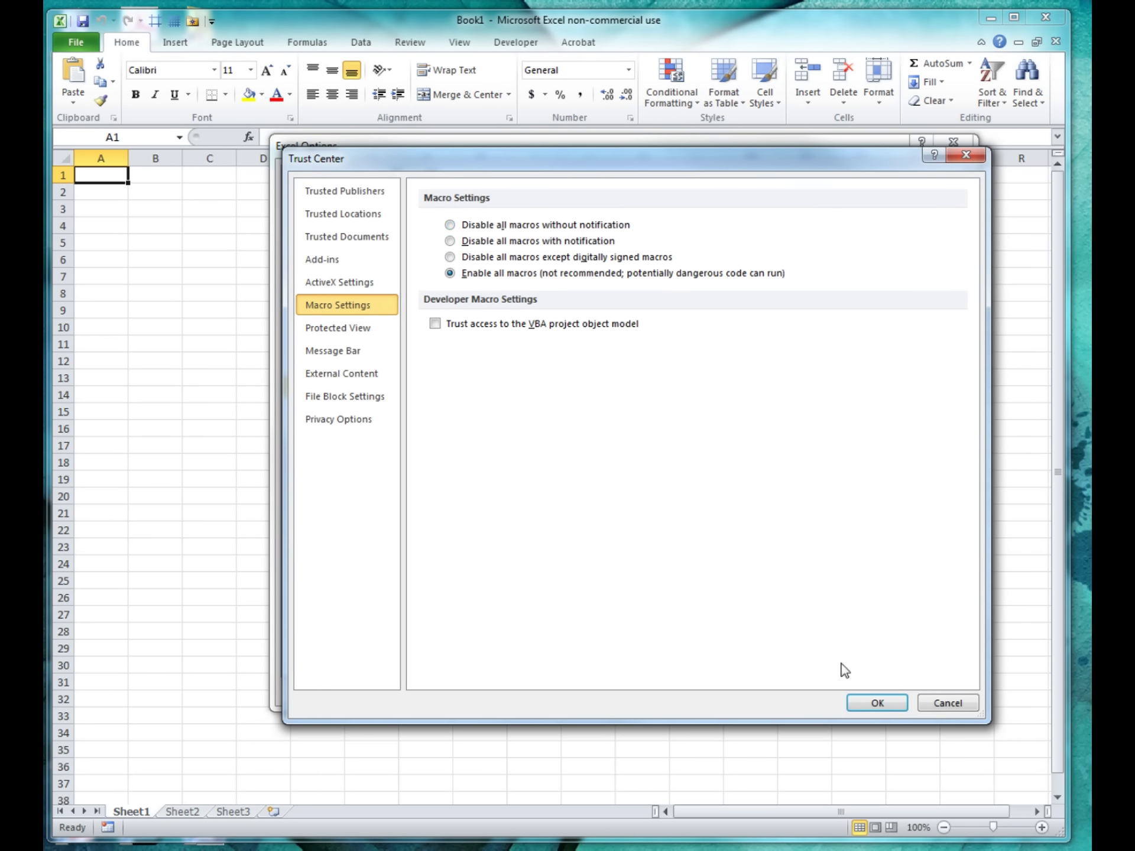
pyautogui.click(878, 704)
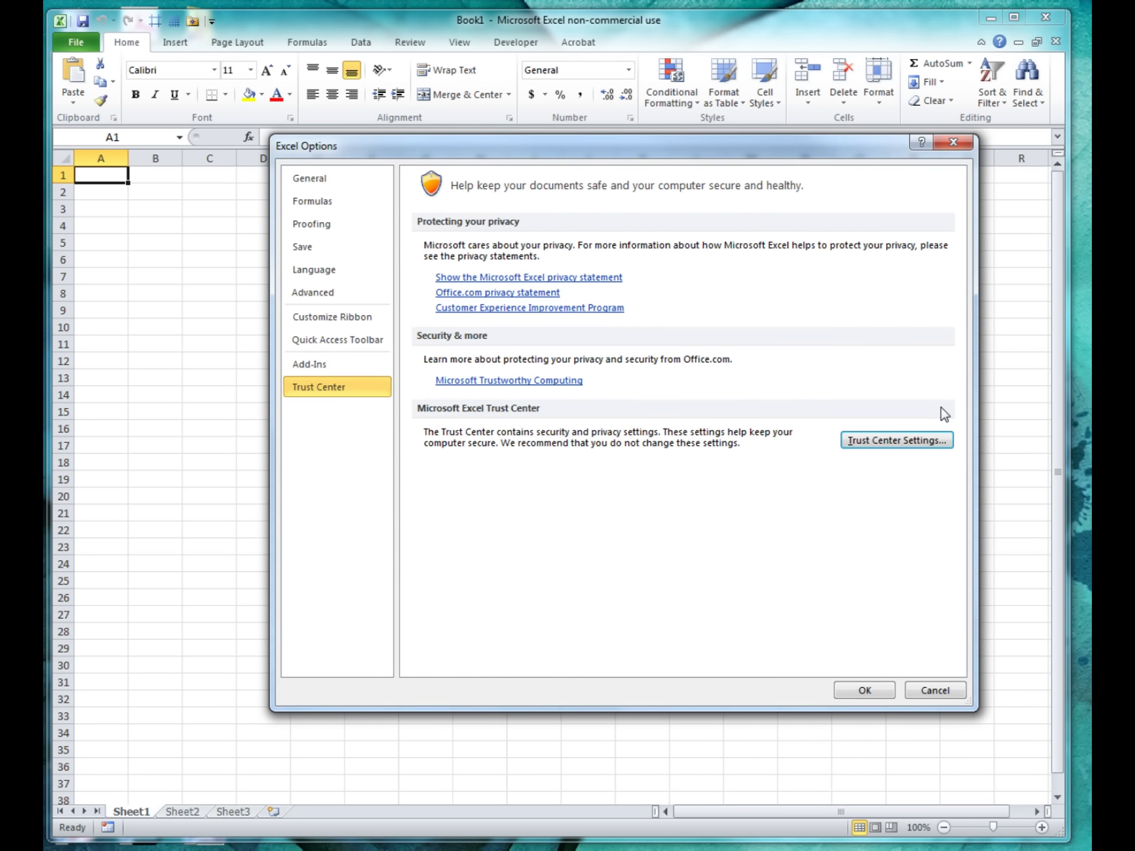
pyautogui.click(865, 690)
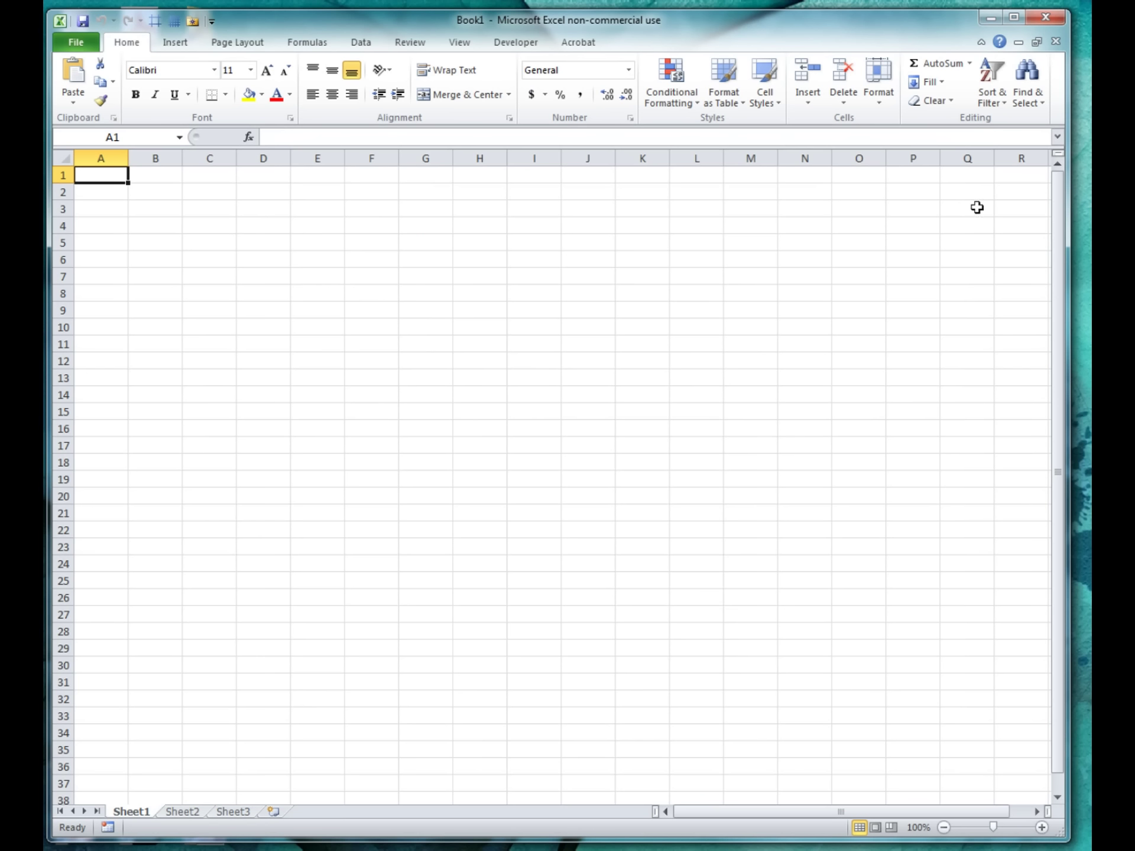
pyautogui.click(1044, 17)
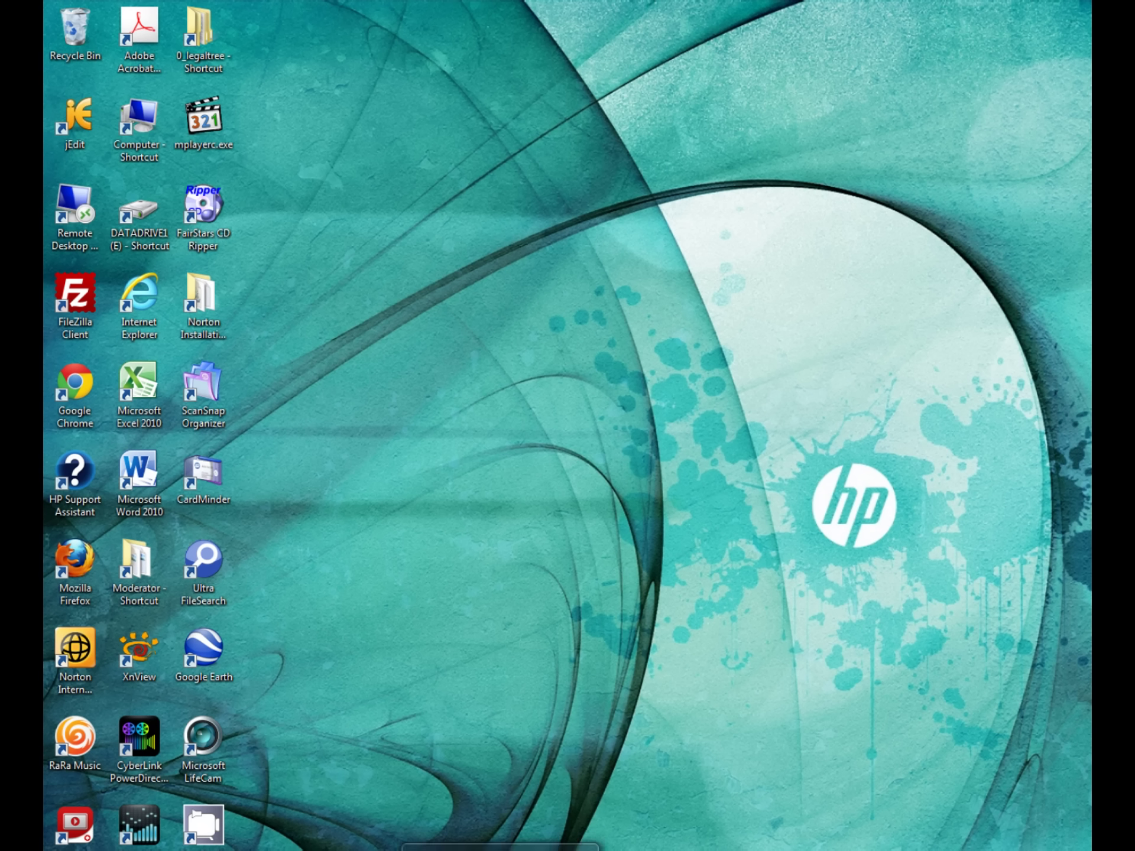
pyautogui.click(502, 842)
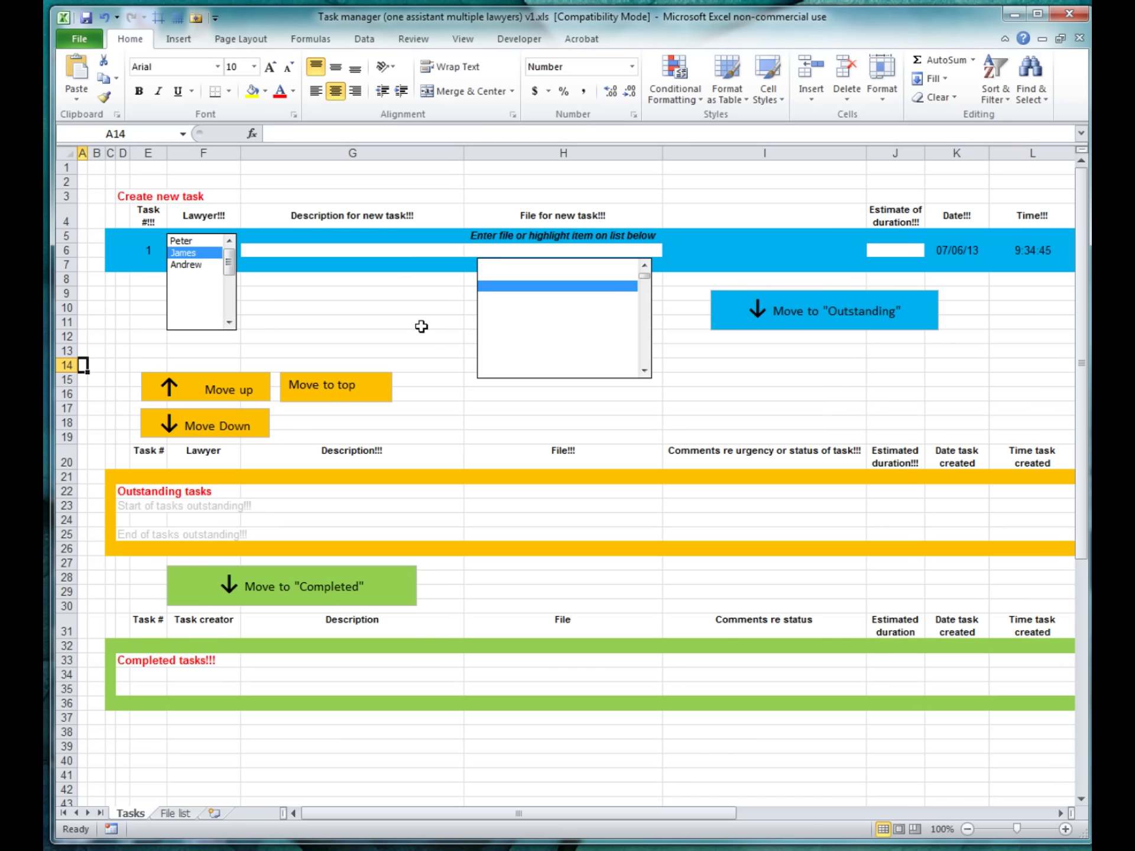
pyautogui.click(799, 318)
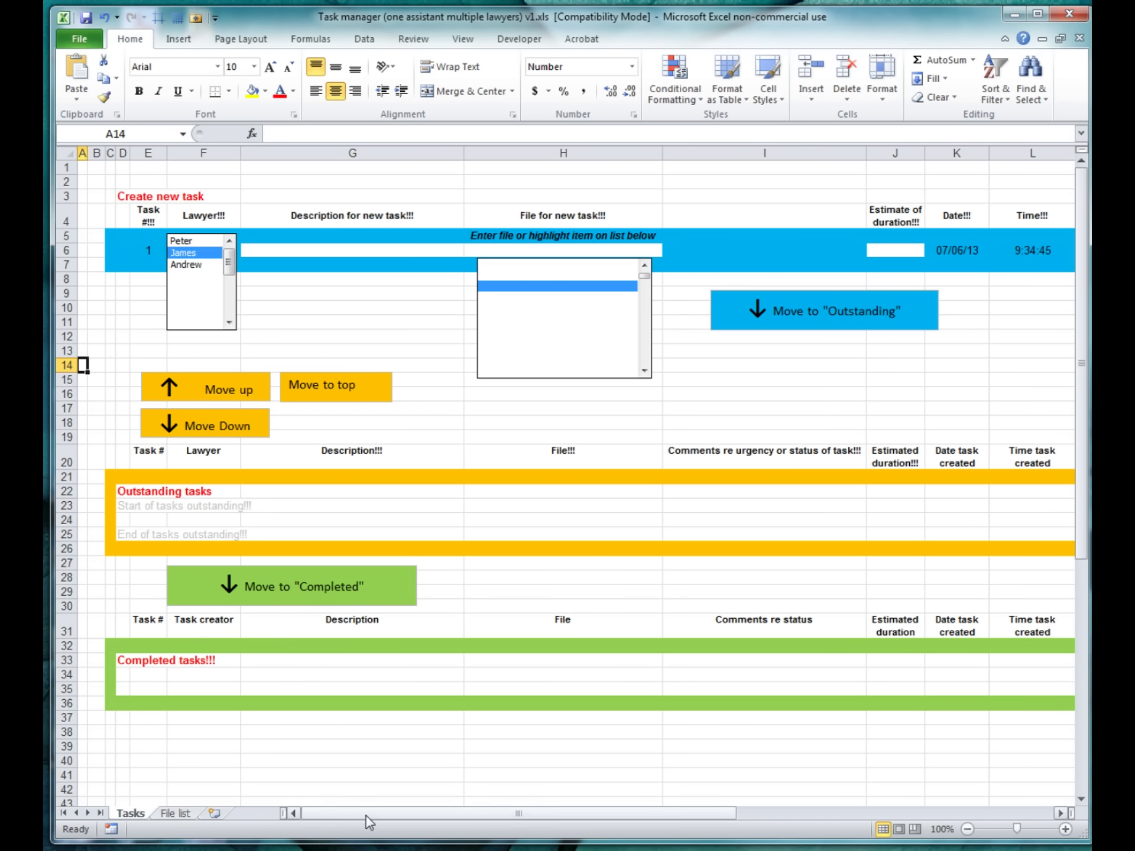
# Enter the fourth lawyer's name in cell P9 of the Lawyers list
pyautogui.moveTo(368, 815); pyautogui.dragTo(641, 817)
pyautogui.click(877, 294)
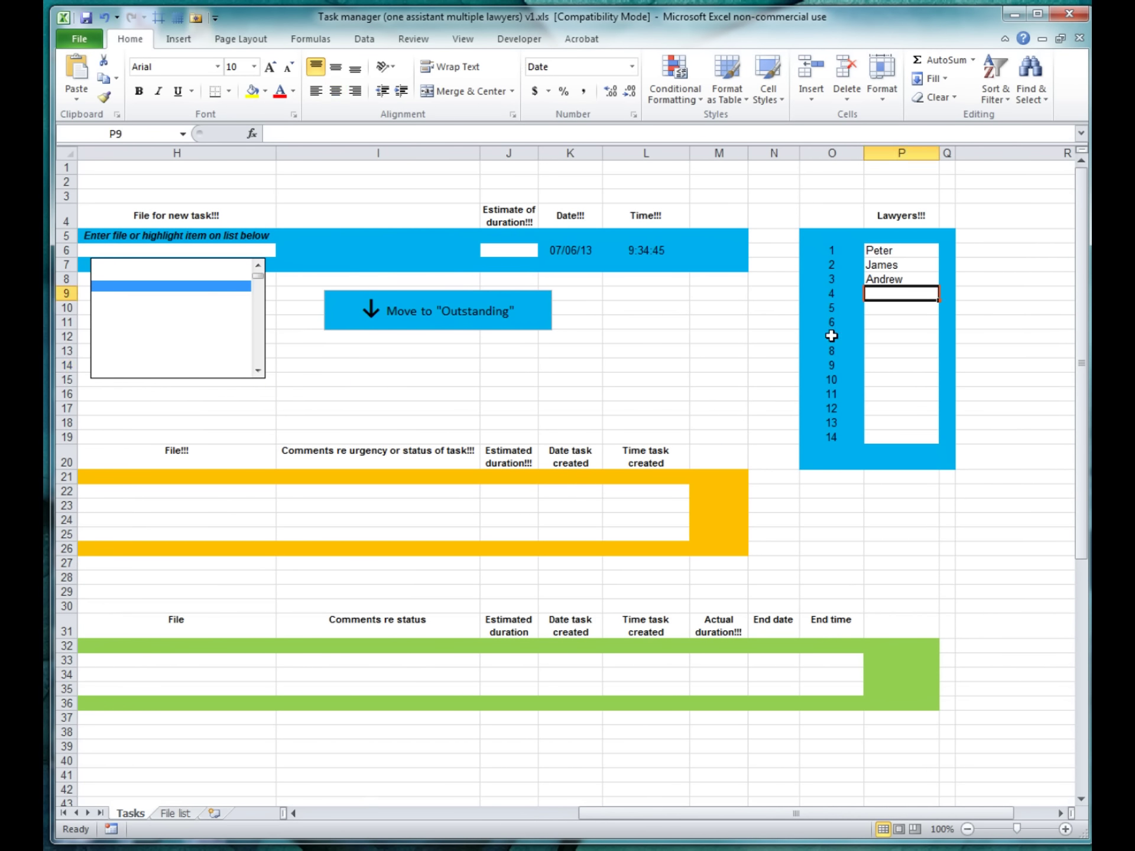
pyautogui.write('D')
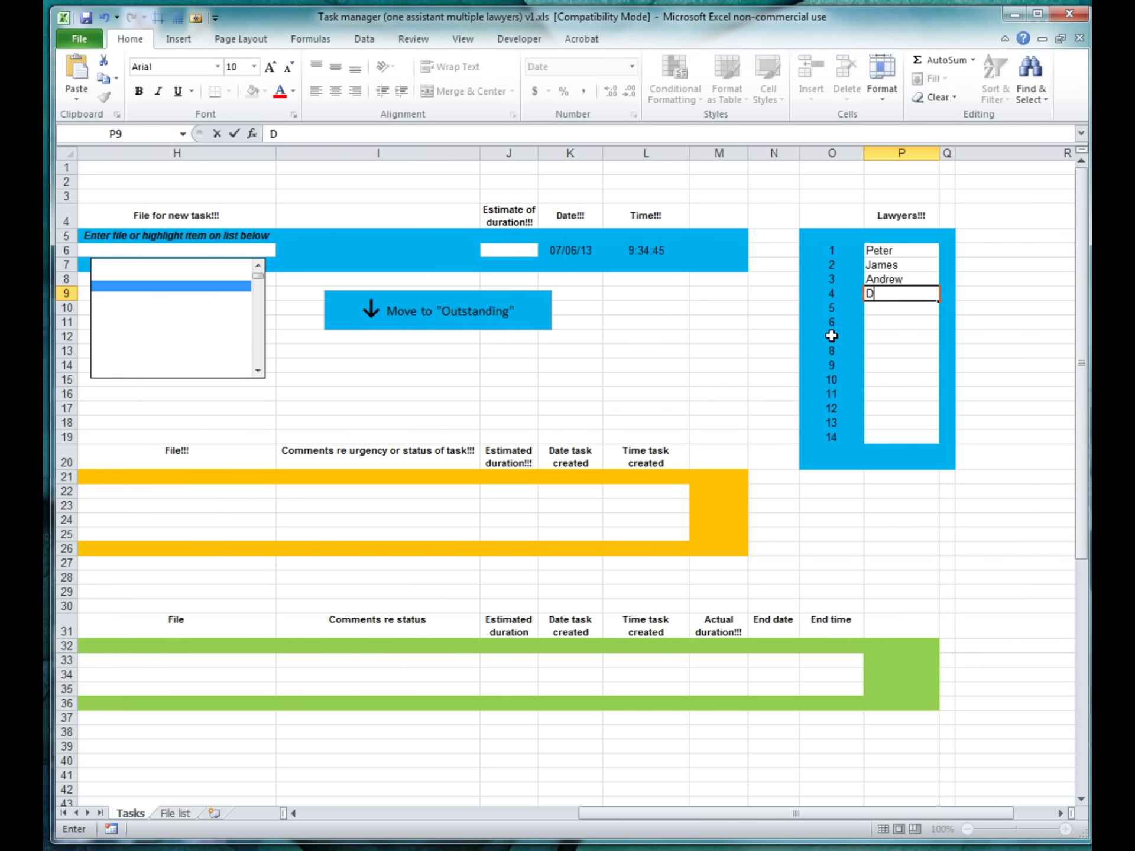
pyautogui.write('avid')
pyautogui.press('Return')
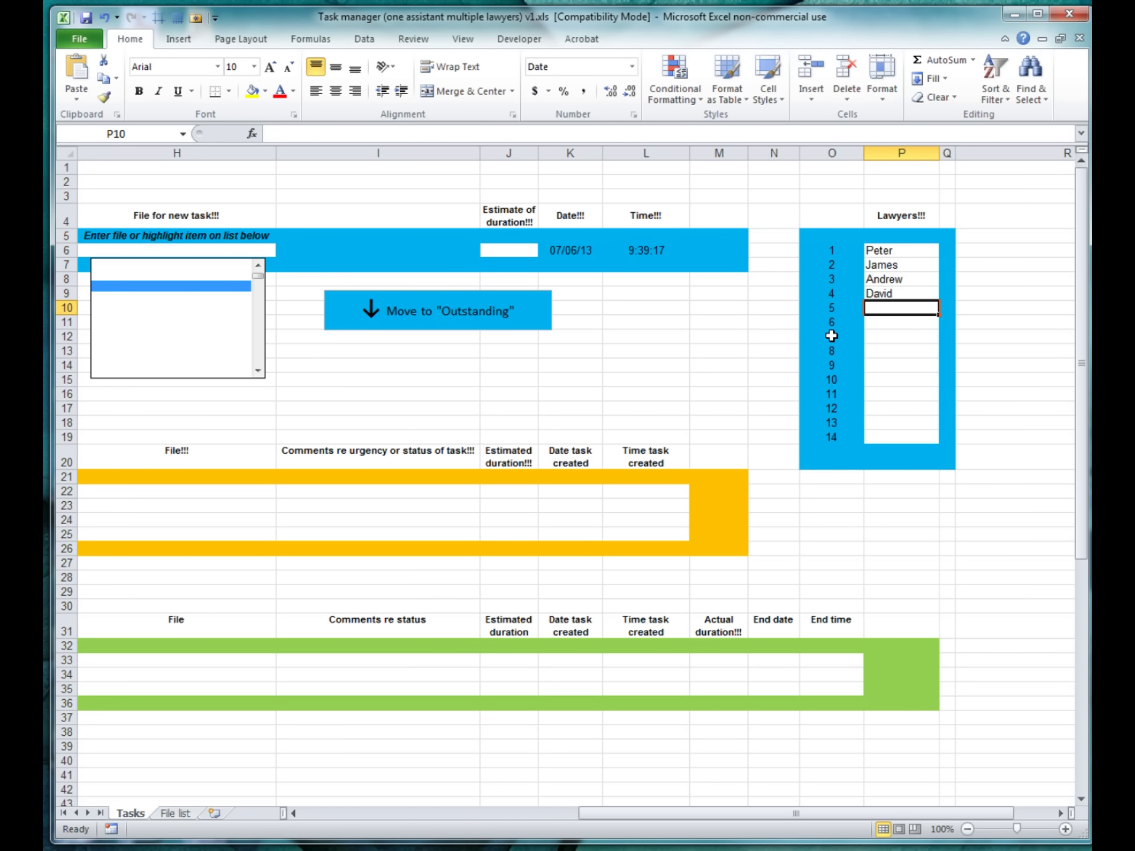
pyautogui.moveTo(625, 814); pyautogui.dragTo(349, 817)
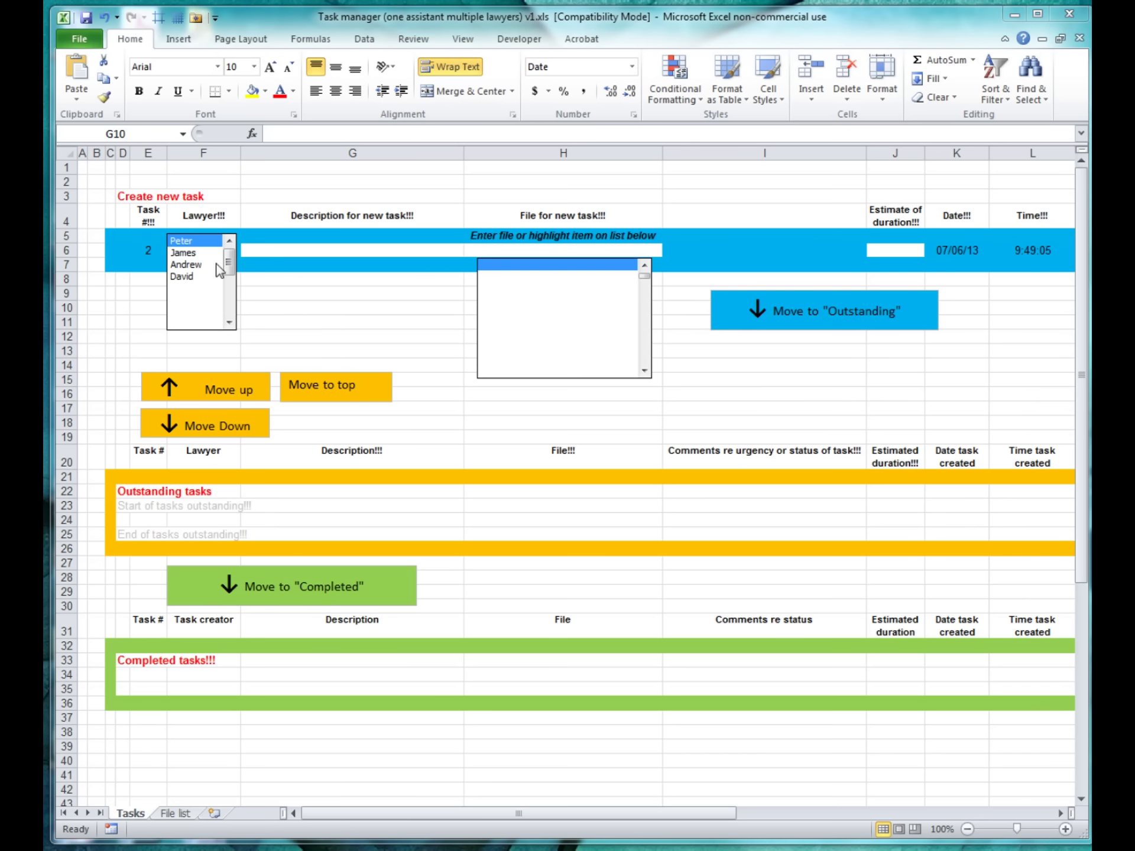
# Add the third lawyer's document-copying task with its pasted file reference and a 0.2 estimate to Outstanding
pyautogui.click(181, 265)
pyautogui.click(282, 251)
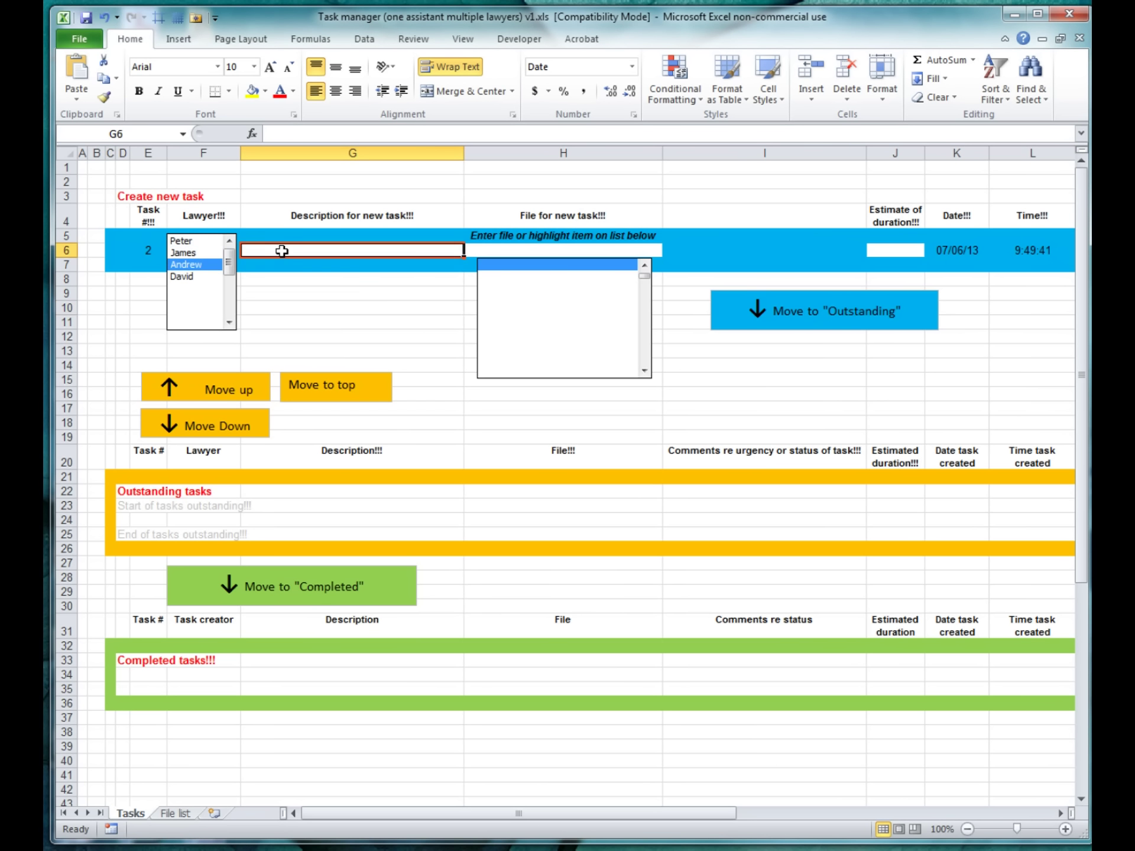
pyautogui.doubleClick(282, 251)
pyautogui.write('Copy documents from our list of documents and send to opposing counsel as per their request letter dated April 1, 2013')
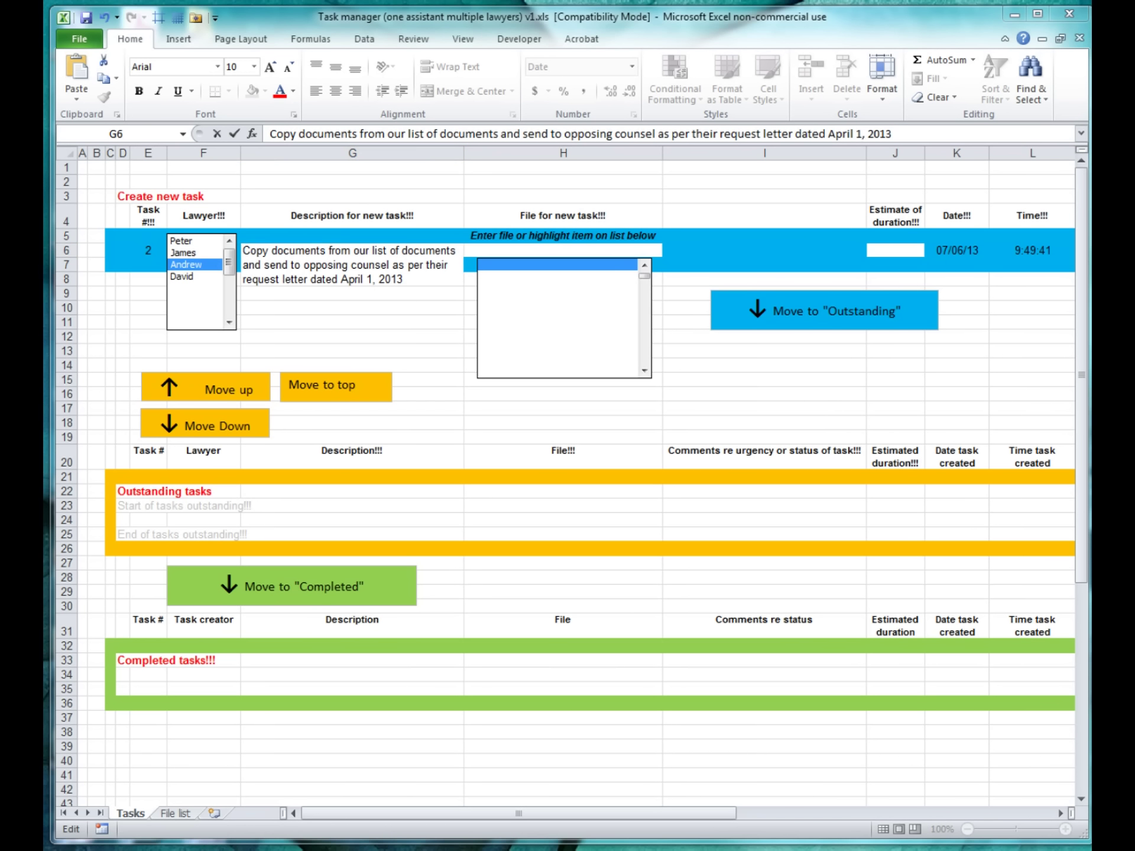
pyautogui.doubleClick(513, 249)
pyautogui.write('Smith v. Jones, 1234-001')
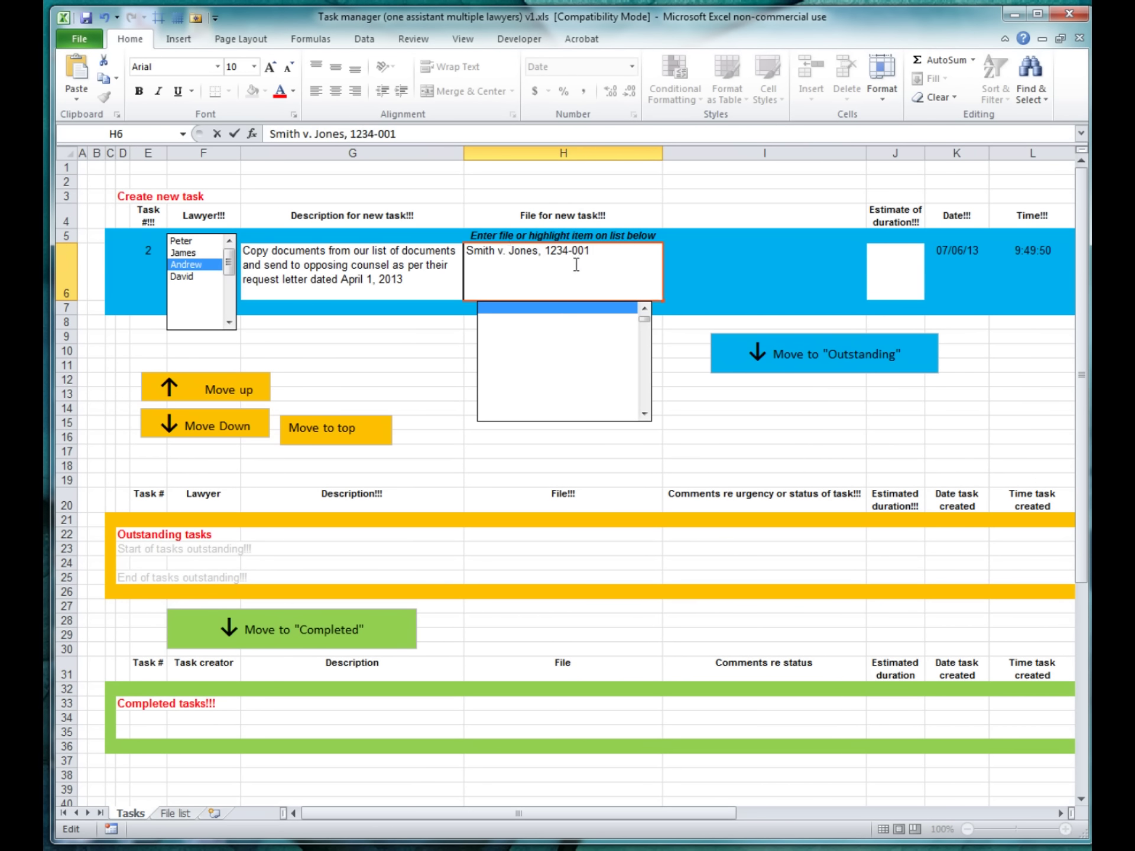
pyautogui.click(899, 265)
pyautogui.write('0.2')
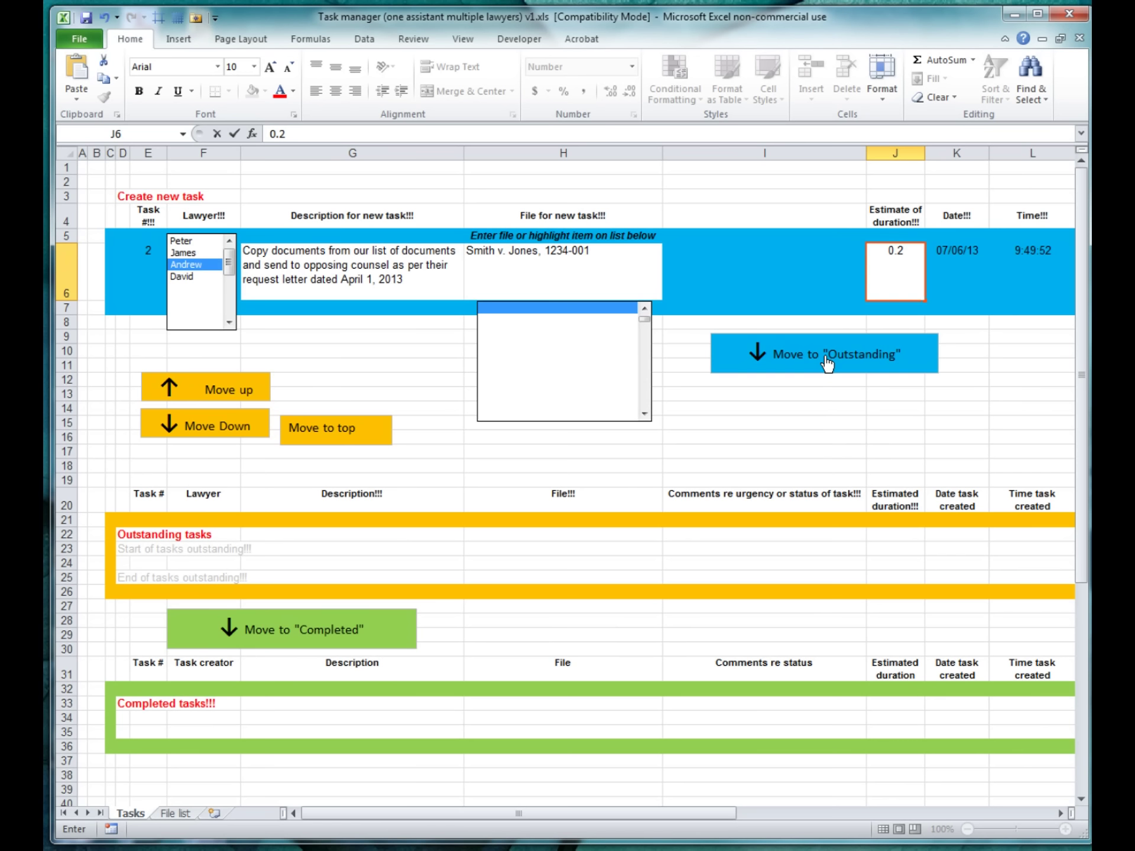
pyautogui.click(827, 363)
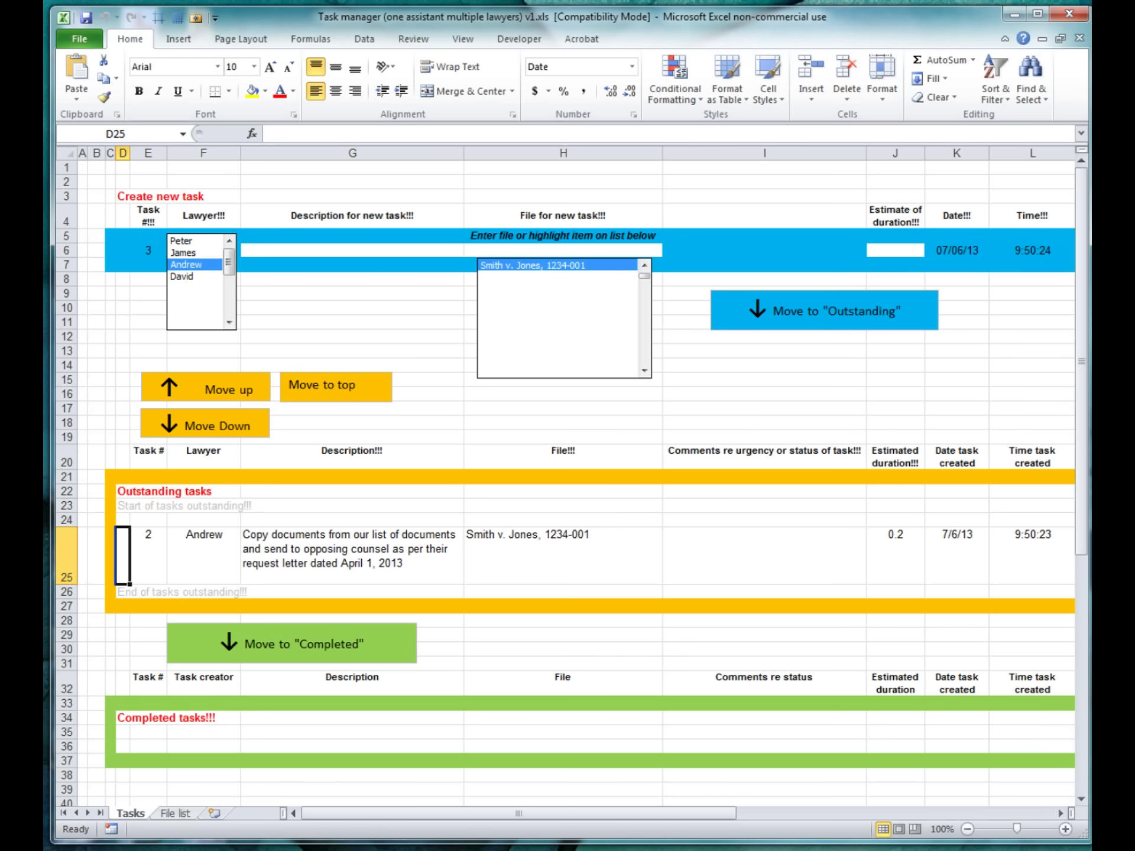
pyautogui.click(314, 399)
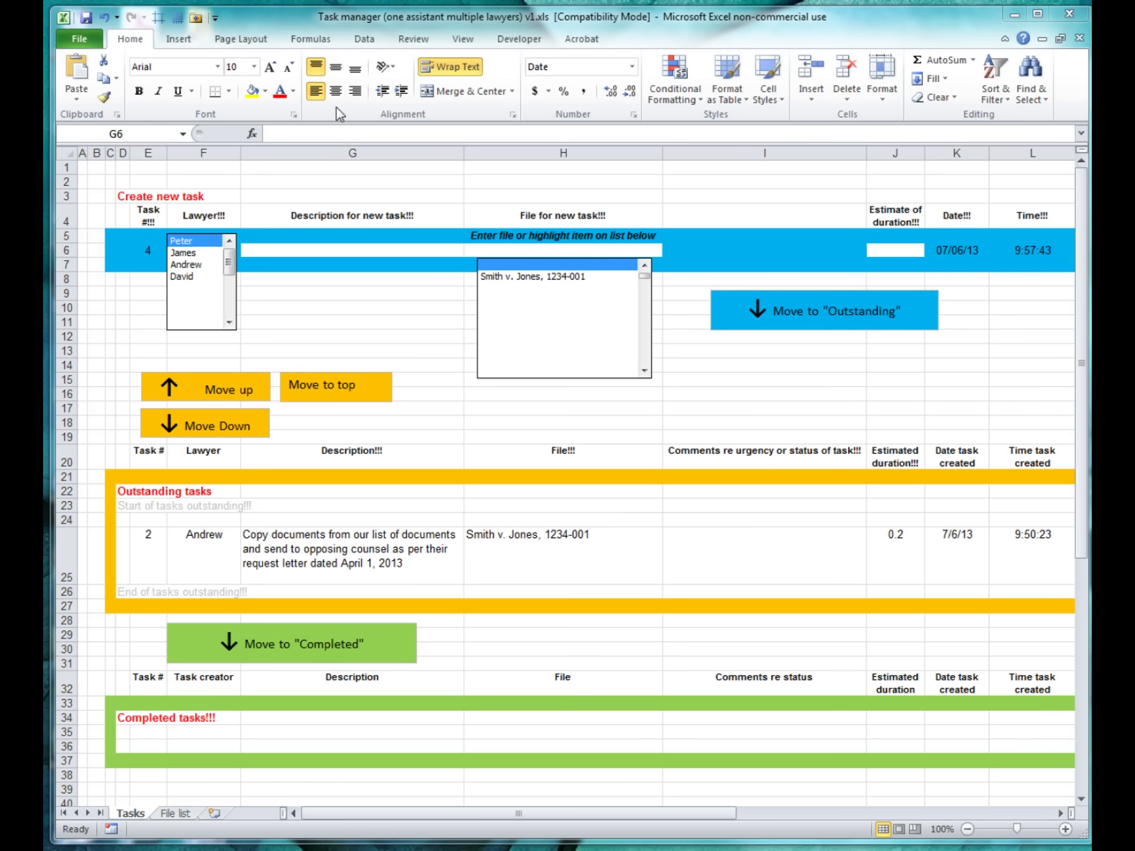
pyautogui.click(184, 278)
# Enter 'Electronically file the pleading saved at' as task 4's description in G6
pyautogui.write('Electronically file the pleading saved at')
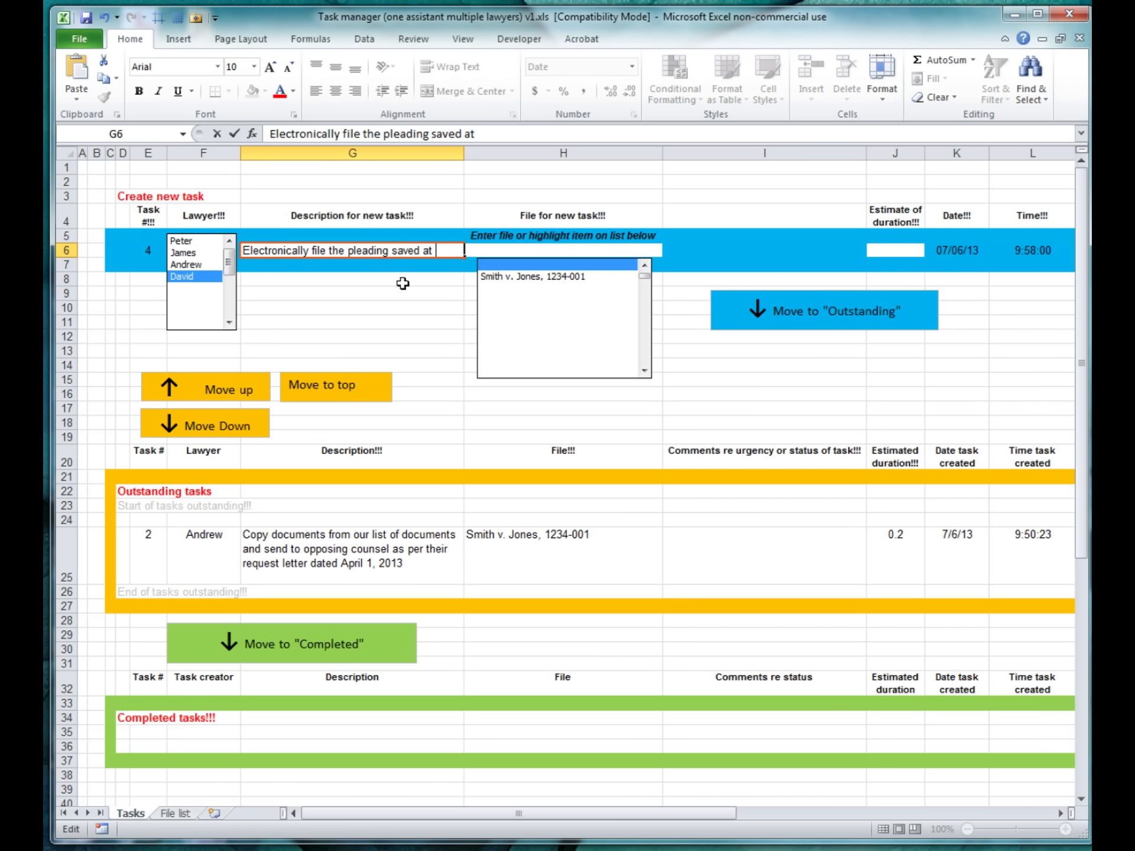
pyautogui.click(369, 288)
pyautogui.press('Return')
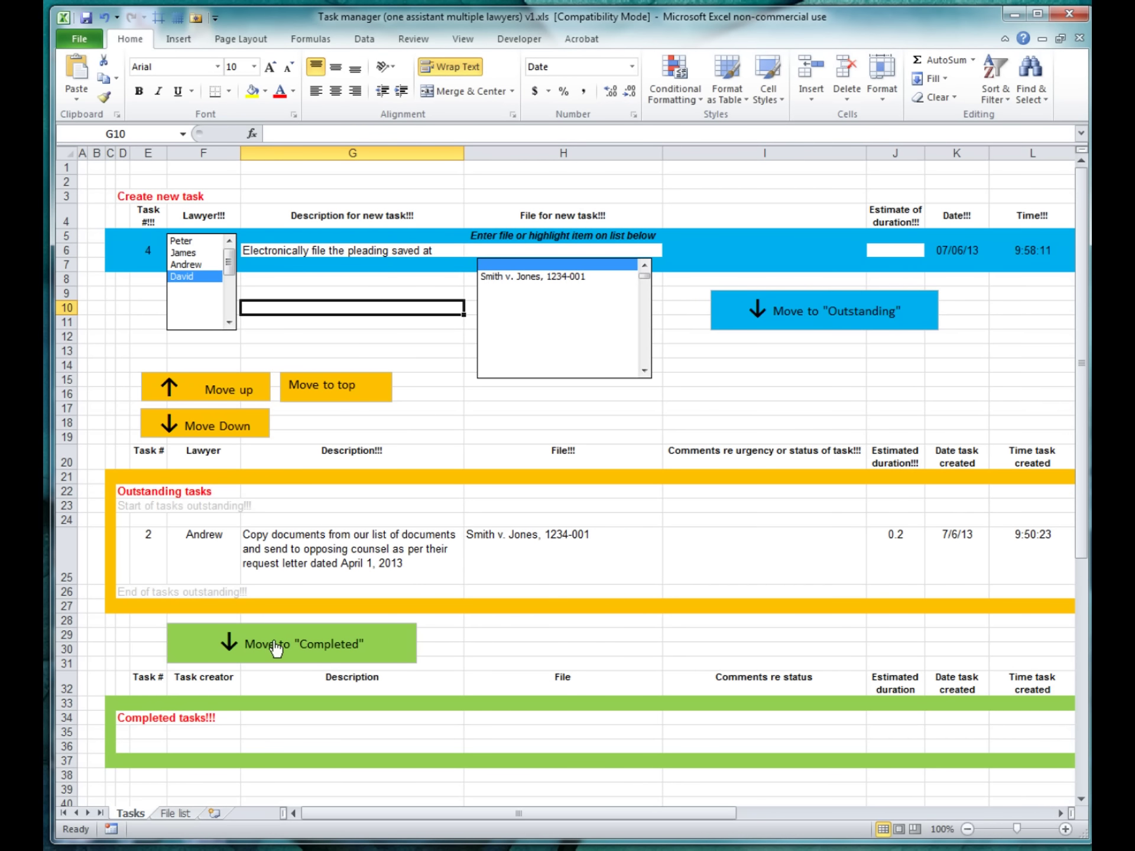
# Copy the full path of So you have a complaint.pdf from the sports law folder
pyautogui.hotkey('alt', 'Tab')
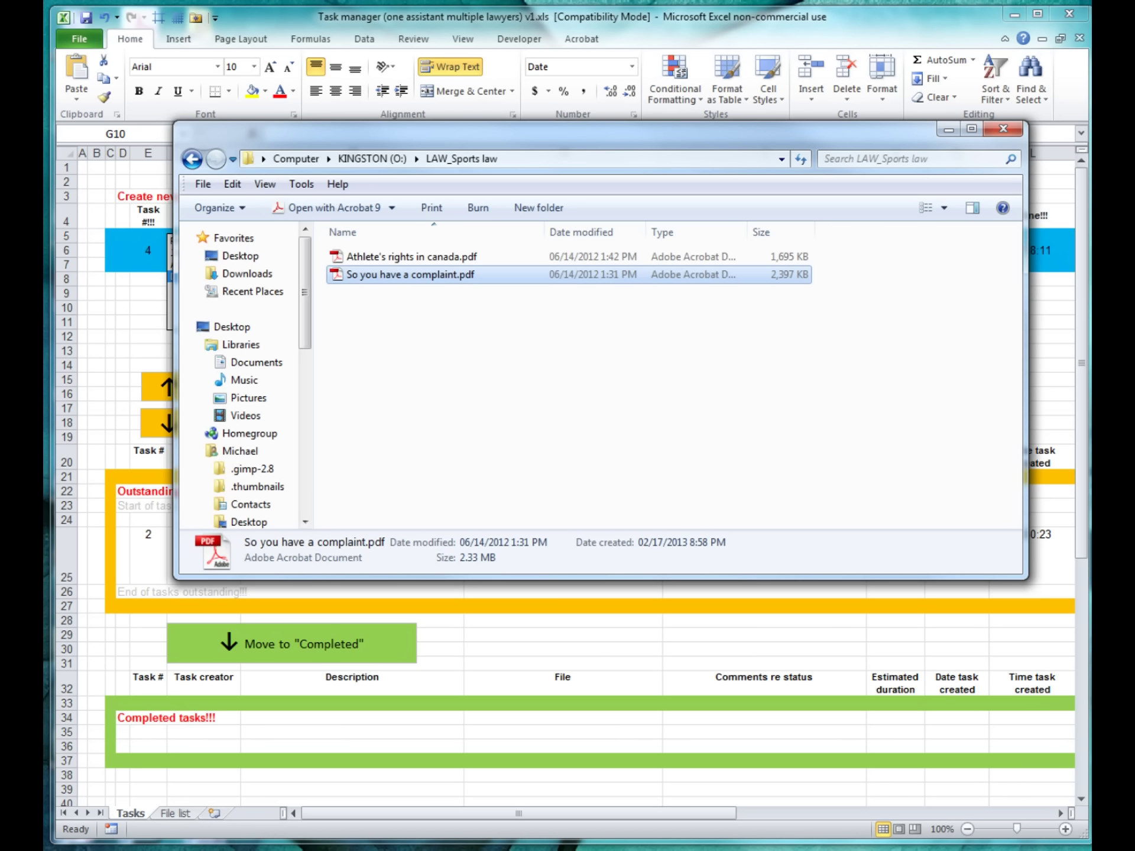
pyautogui.rightClick(387, 275)
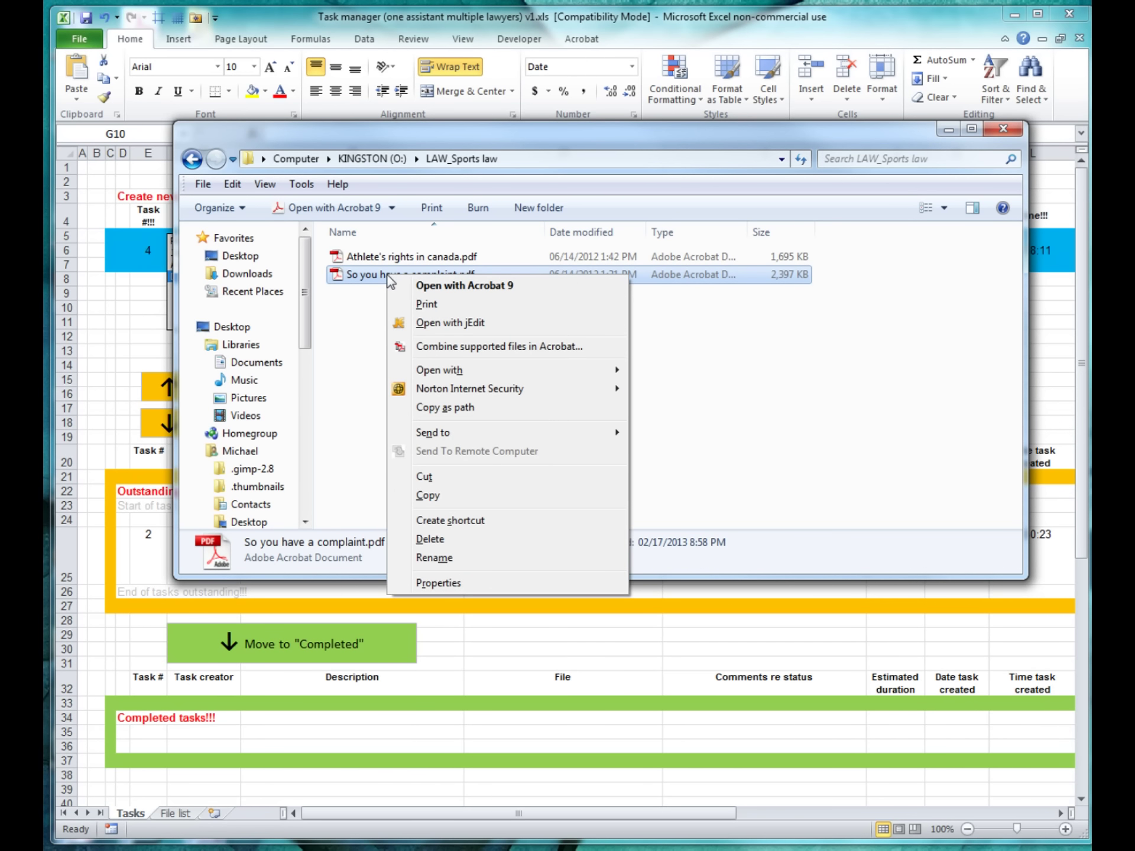
pyautogui.click(435, 405)
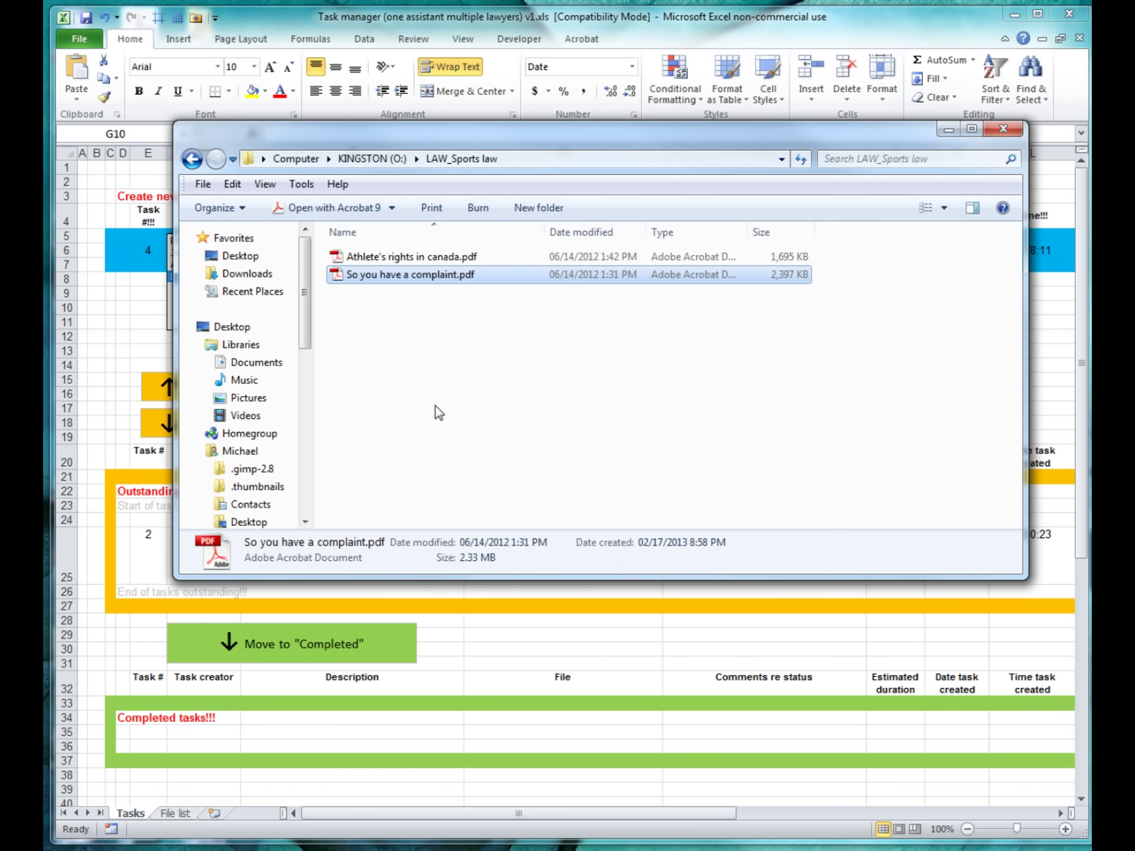
pyautogui.click(948, 129)
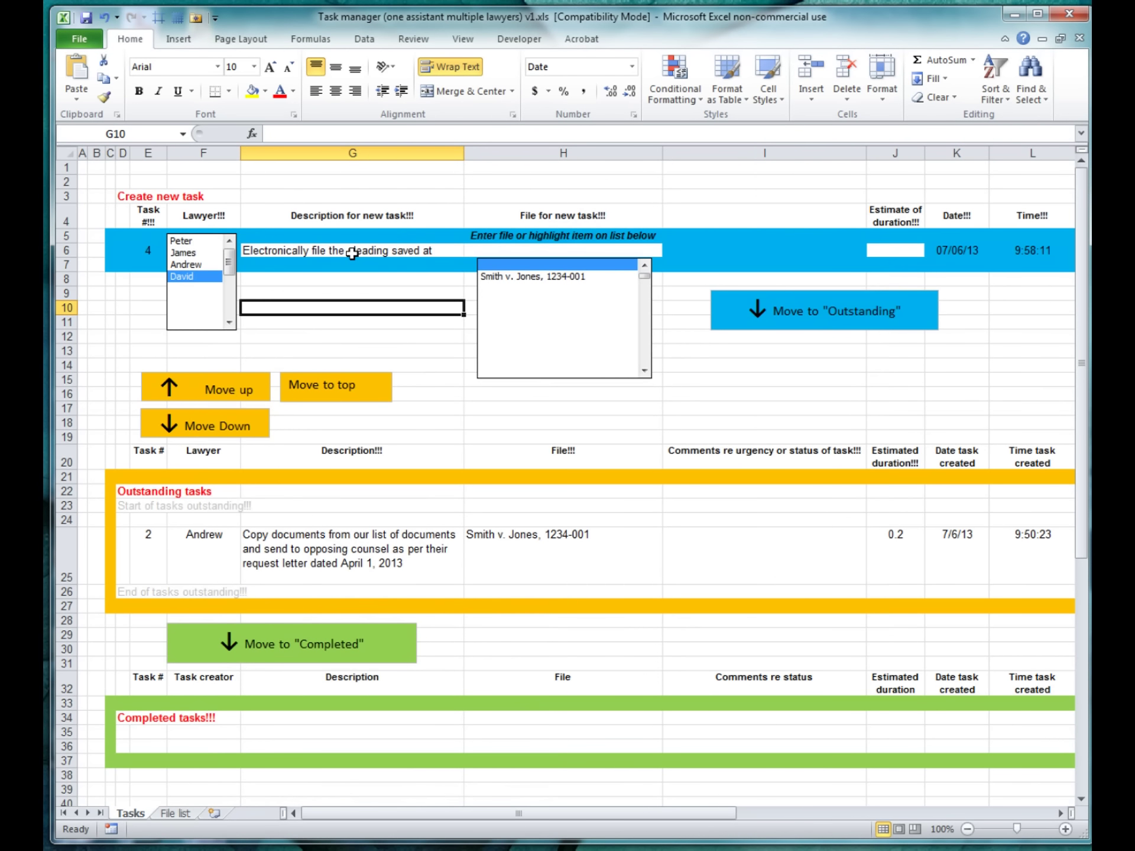
# Append the copied PDF path to task 4's description in G6
pyautogui.click(296, 252)
pyautogui.press('F2')
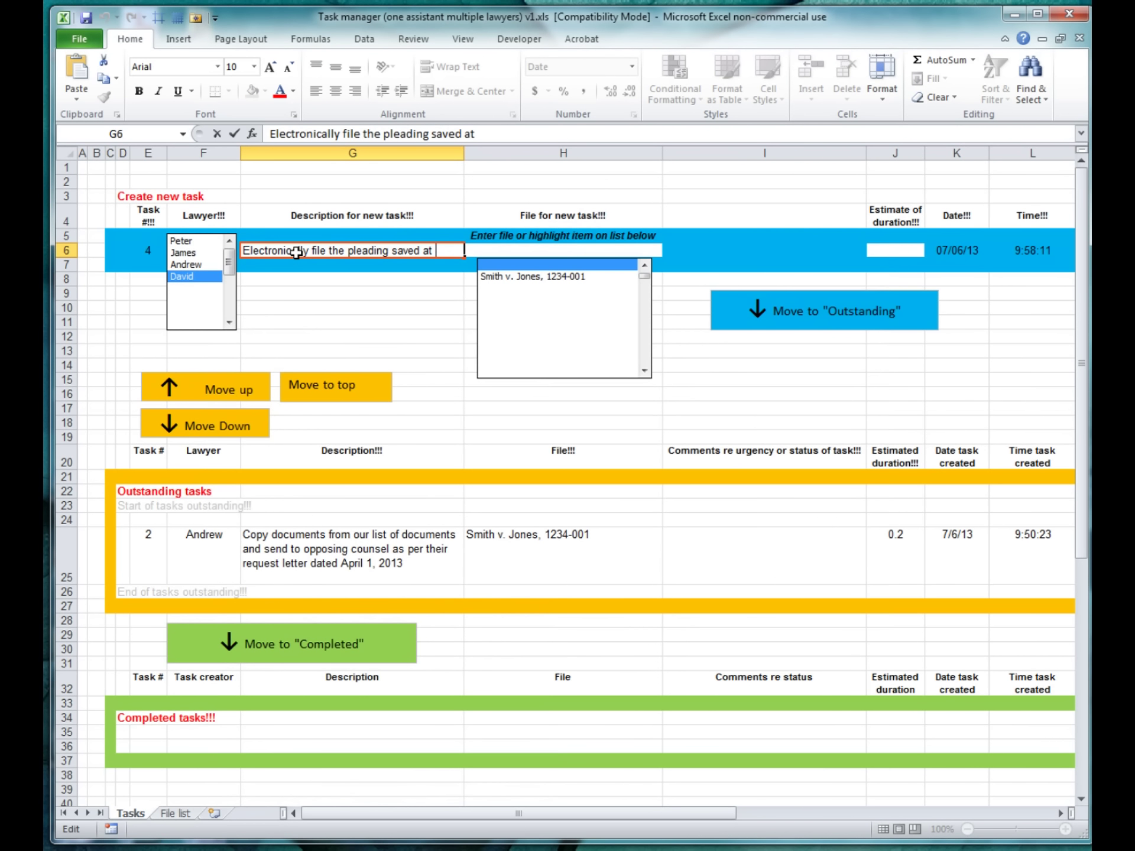
pyautogui.hotkey('ctrl', 'v')
pyautogui.press('Return')
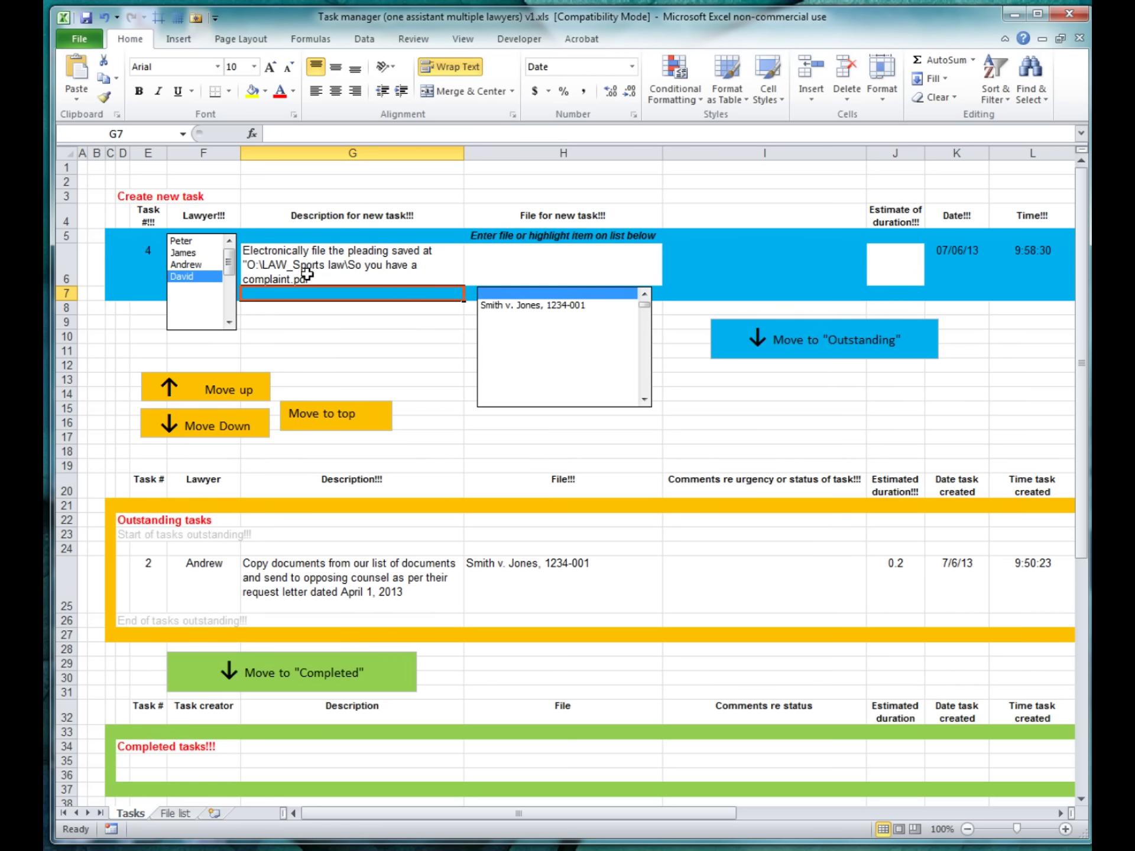
pyautogui.click(477, 333)
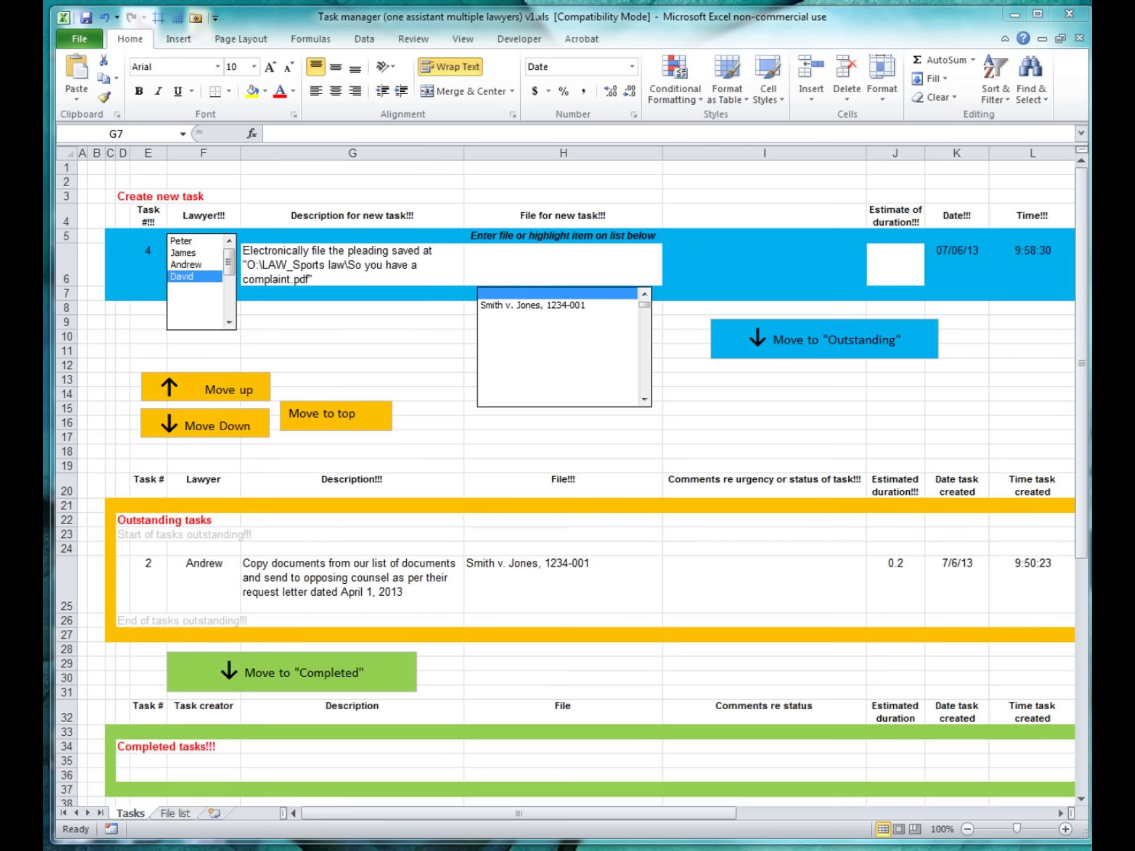
# Set task 4's file to 'A v. B, 5678-001' and estimate 0.3, and move it to Outstanding
pyautogui.doubleClick(522, 263)
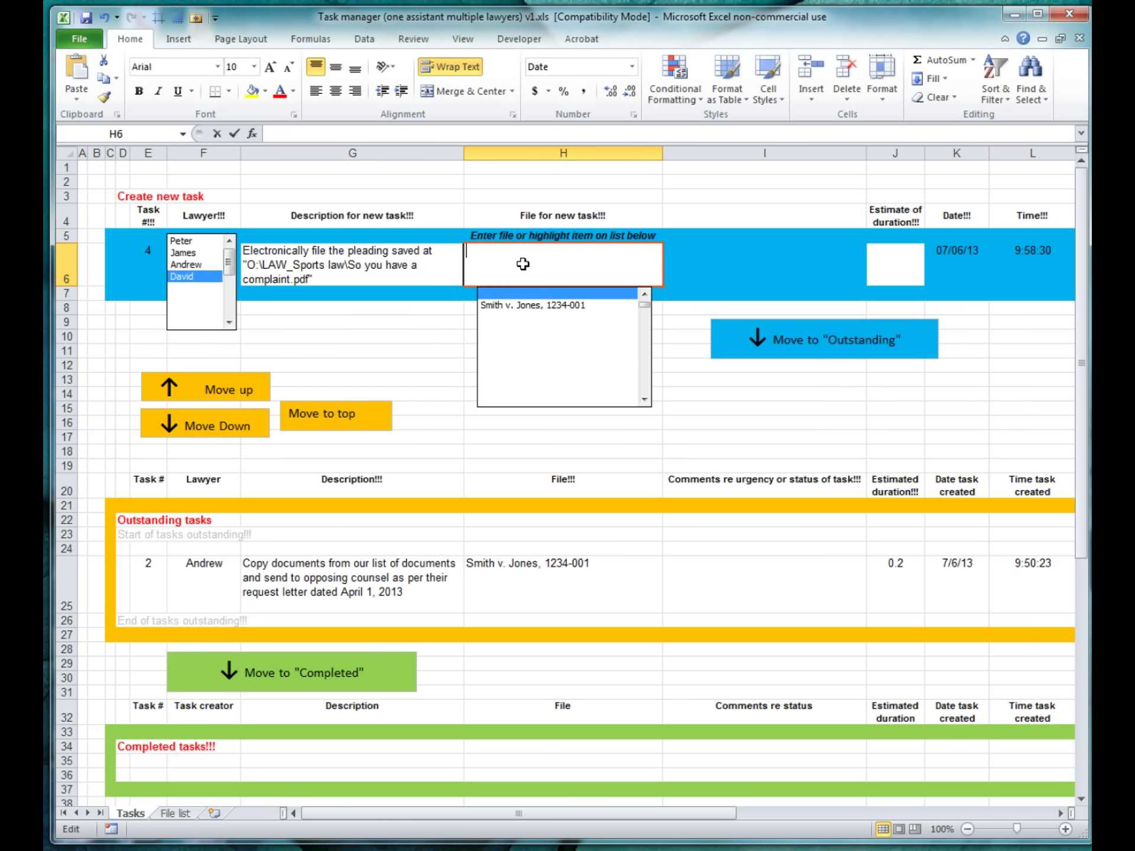
pyautogui.write('A v. B, 5678-001')
pyautogui.click(907, 268)
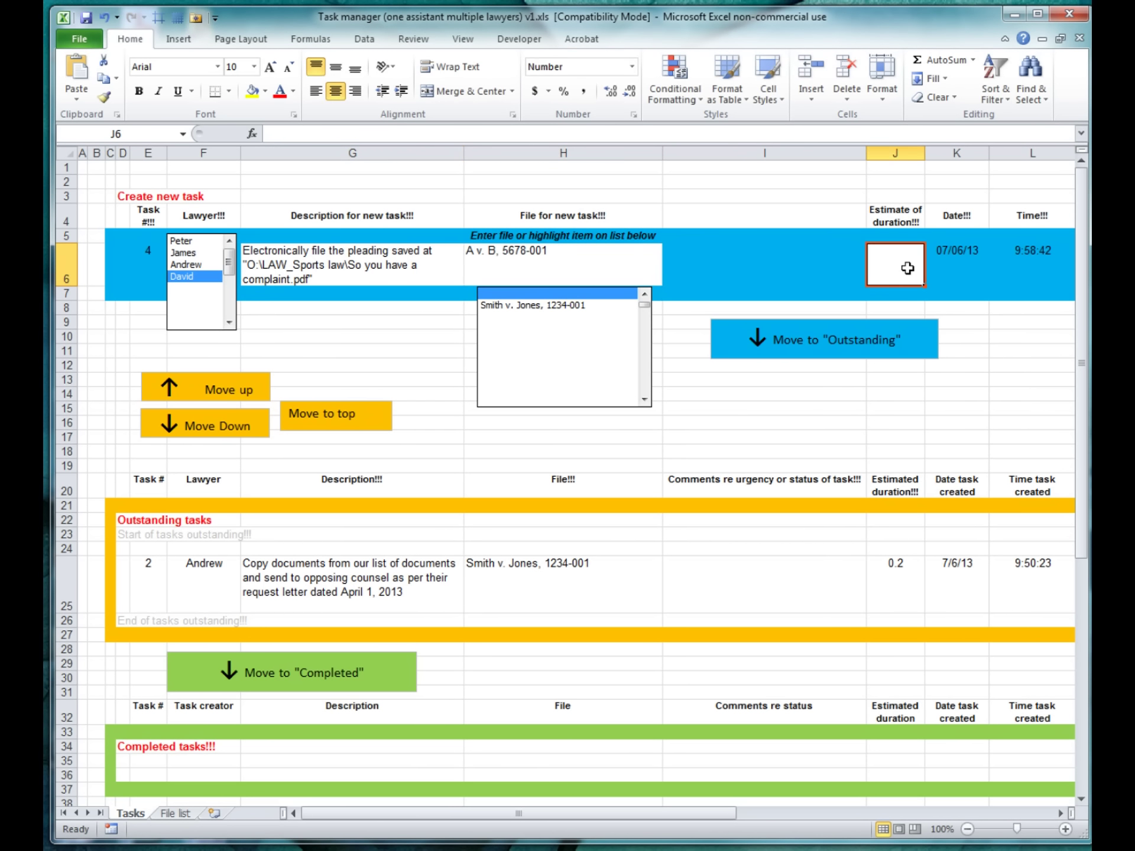
pyautogui.write('0.3')
pyautogui.click(845, 340)
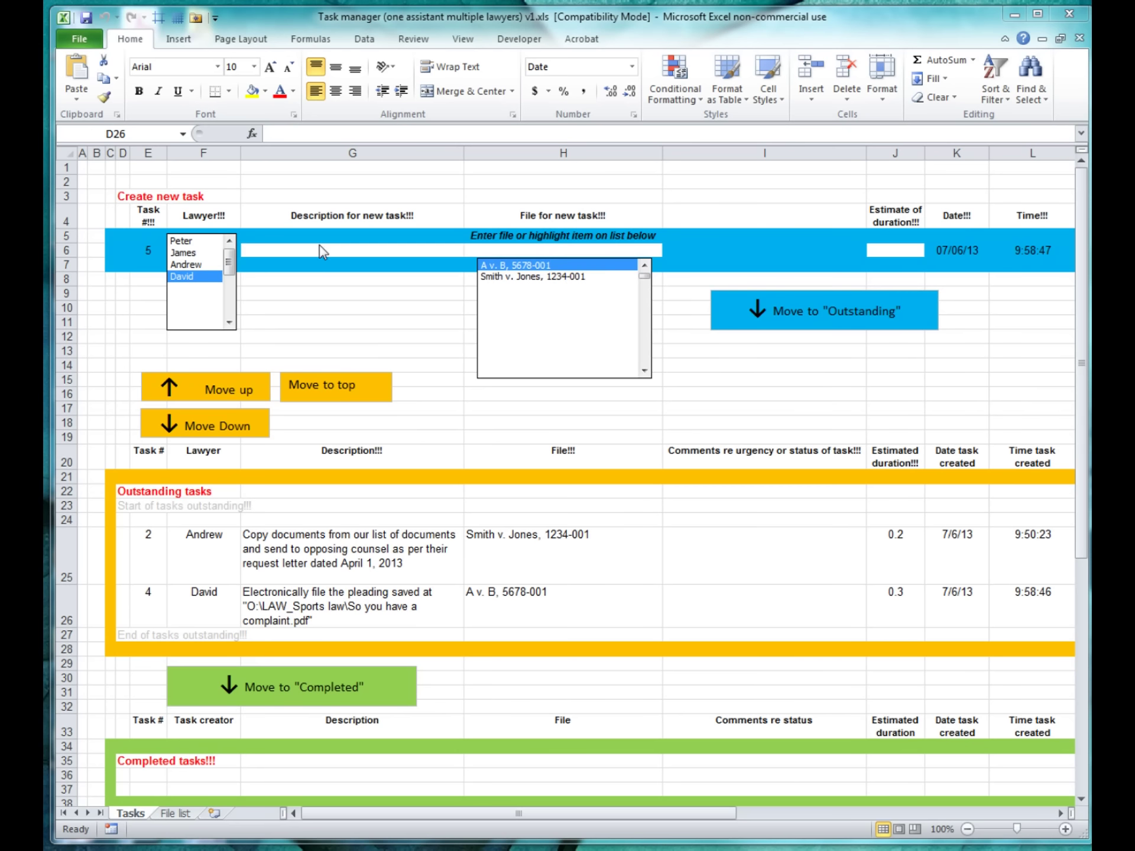
# Assign the new task to the first lawyer and paste the clinical-records follow-up description
pyautogui.click(178, 241)
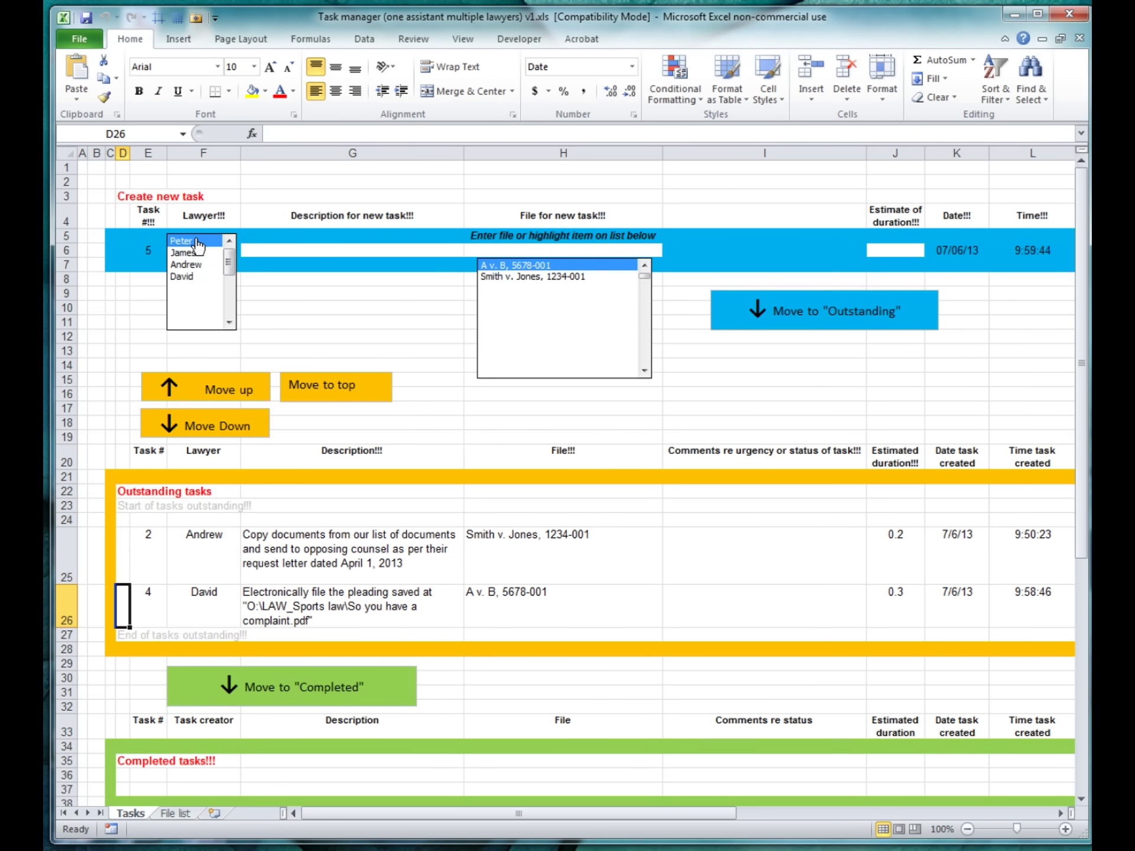
pyautogui.click(269, 247)
pyautogui.doubleClick(269, 247)
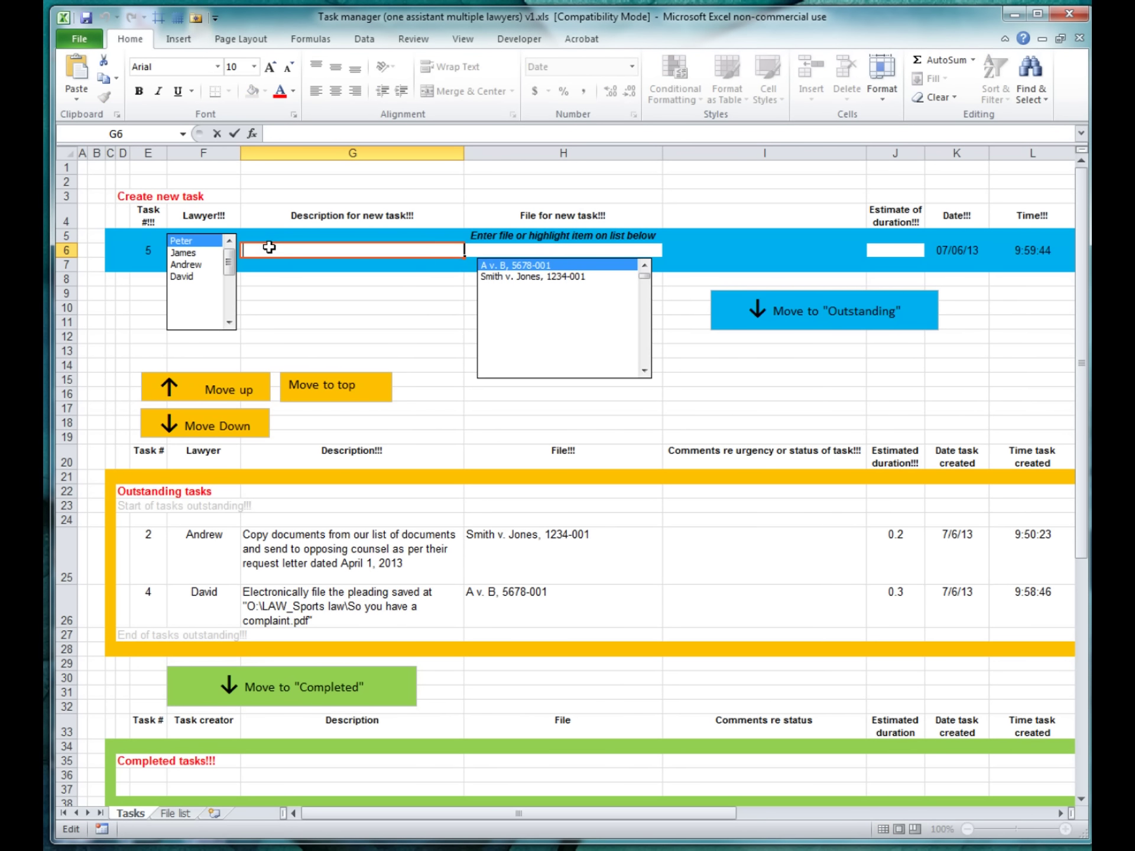
pyautogui.hotkey('ctrl', 'v')
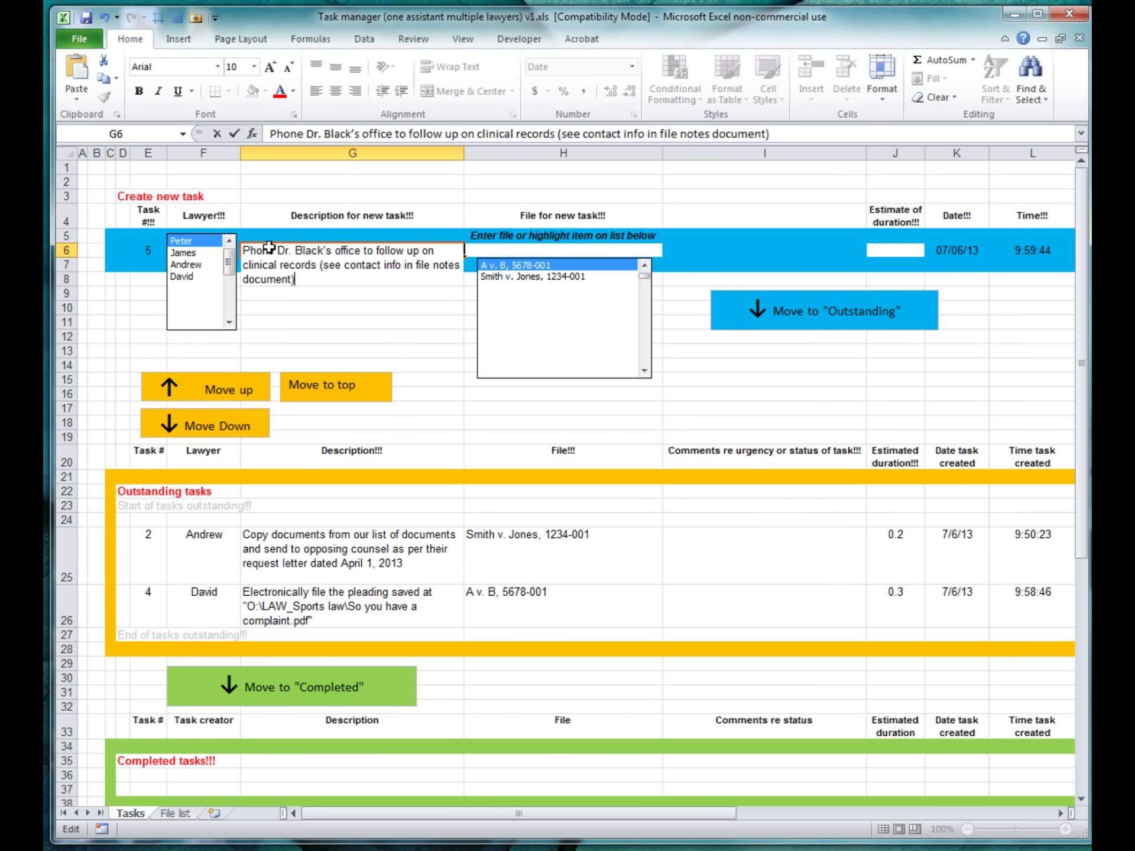
pyautogui.press('Return')
pyautogui.click(647, 341)
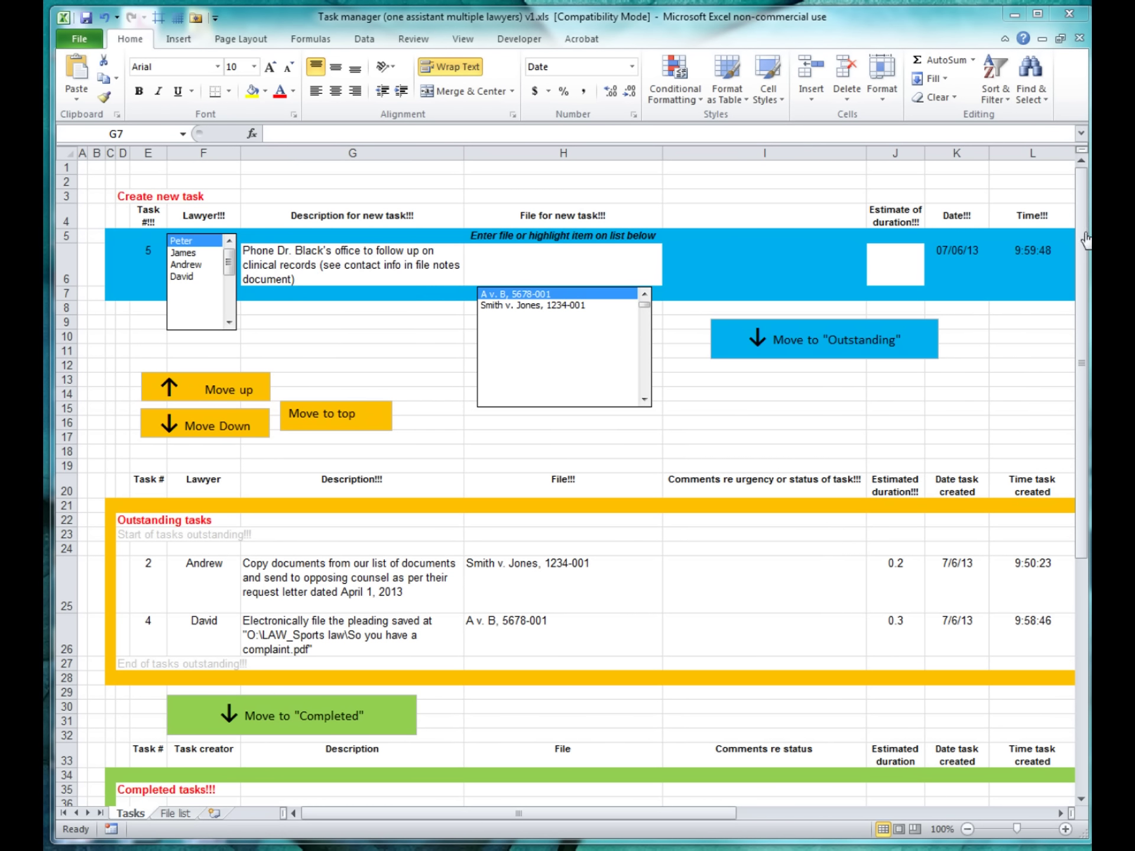
# Enter the MVA claim file 1111-001 and estimate 0.4, and move task 5 to Outstanding
pyautogui.click(521, 270)
pyautogui.doubleClick(521, 270)
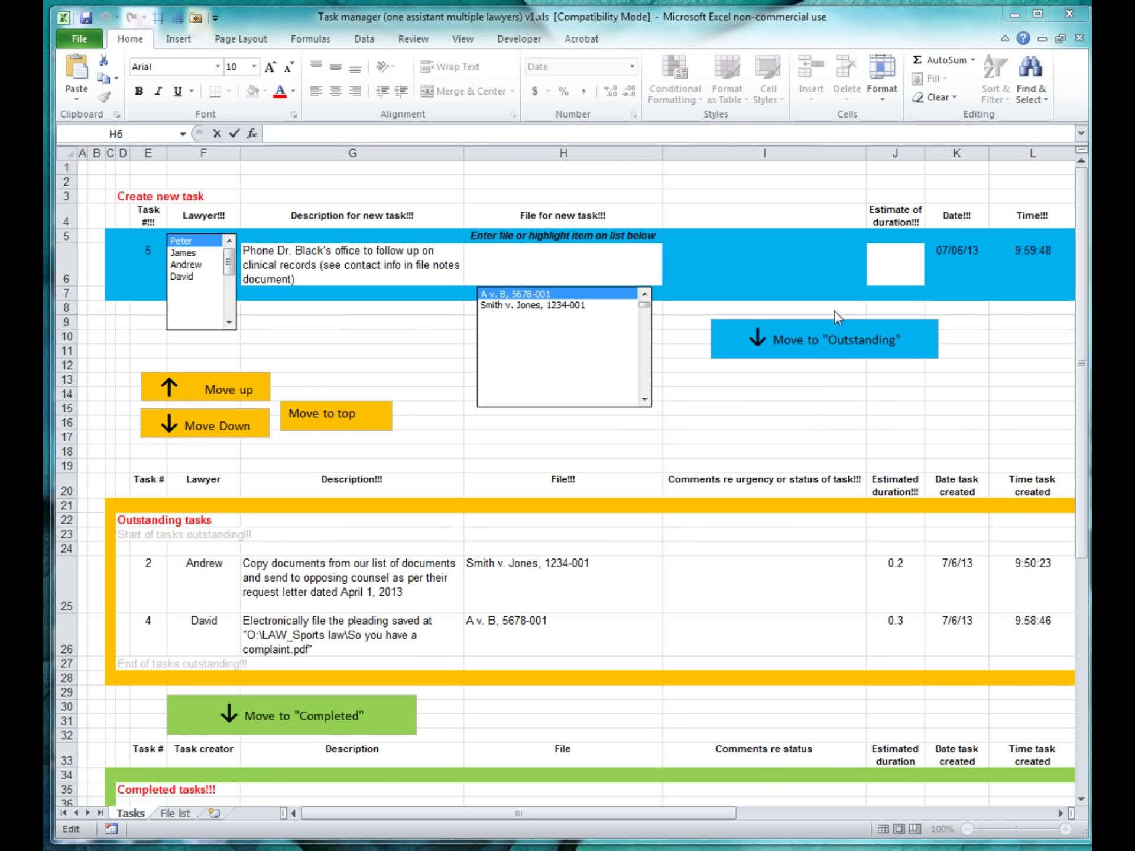
pyautogui.click(552, 261)
pyautogui.write('James re MVA claim, 1111-001')
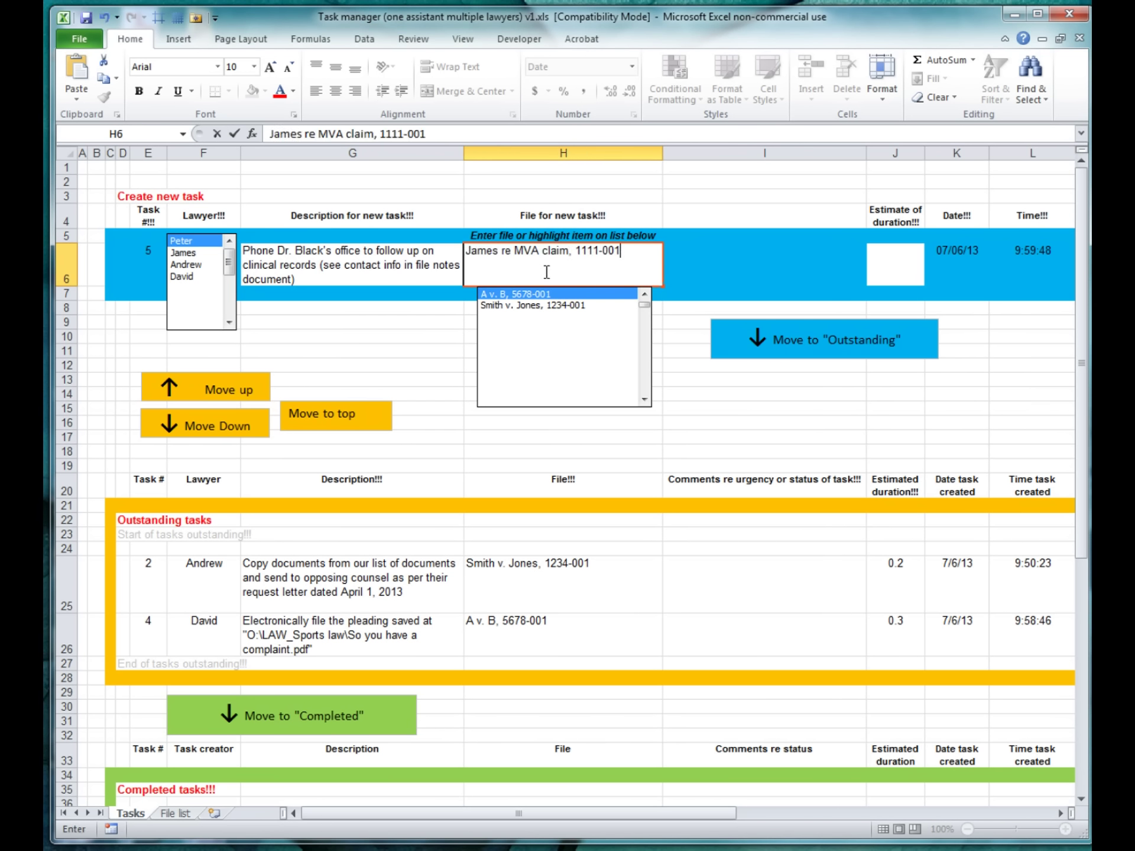
pyautogui.click(896, 255)
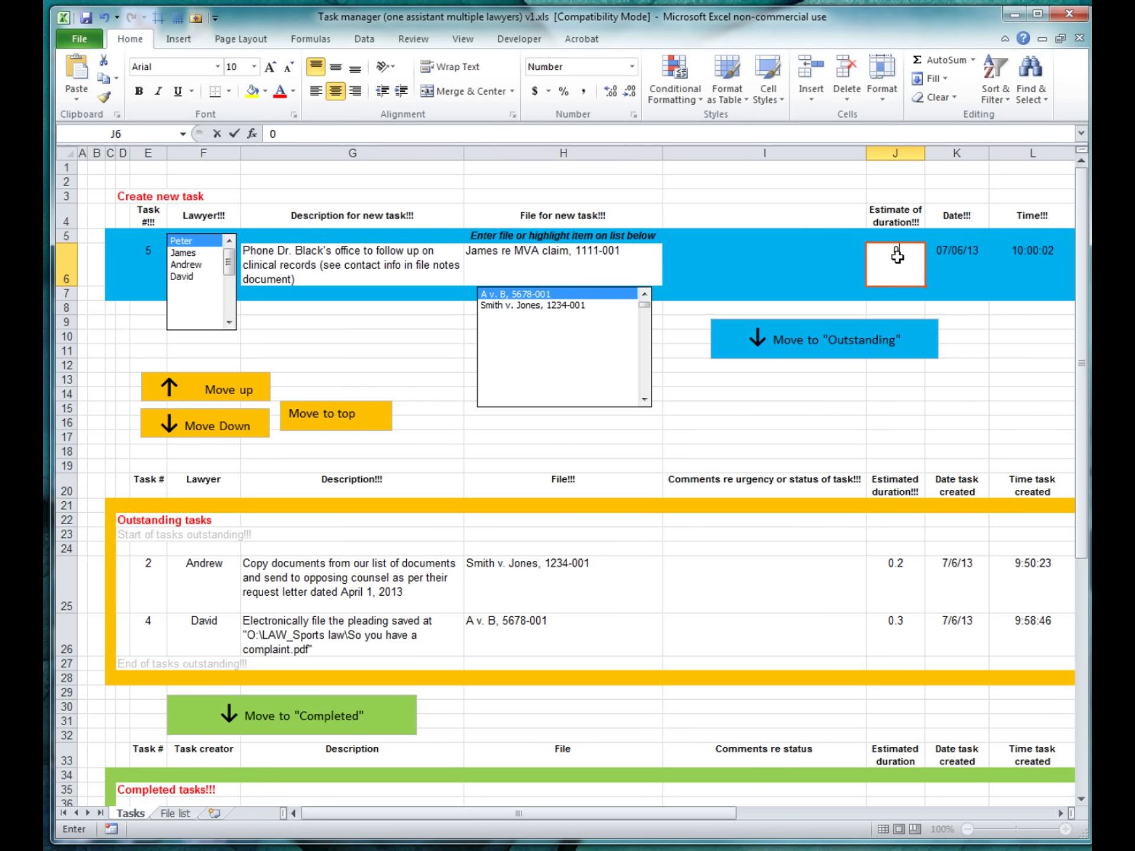
pyautogui.write('0.4')
pyautogui.click(821, 346)
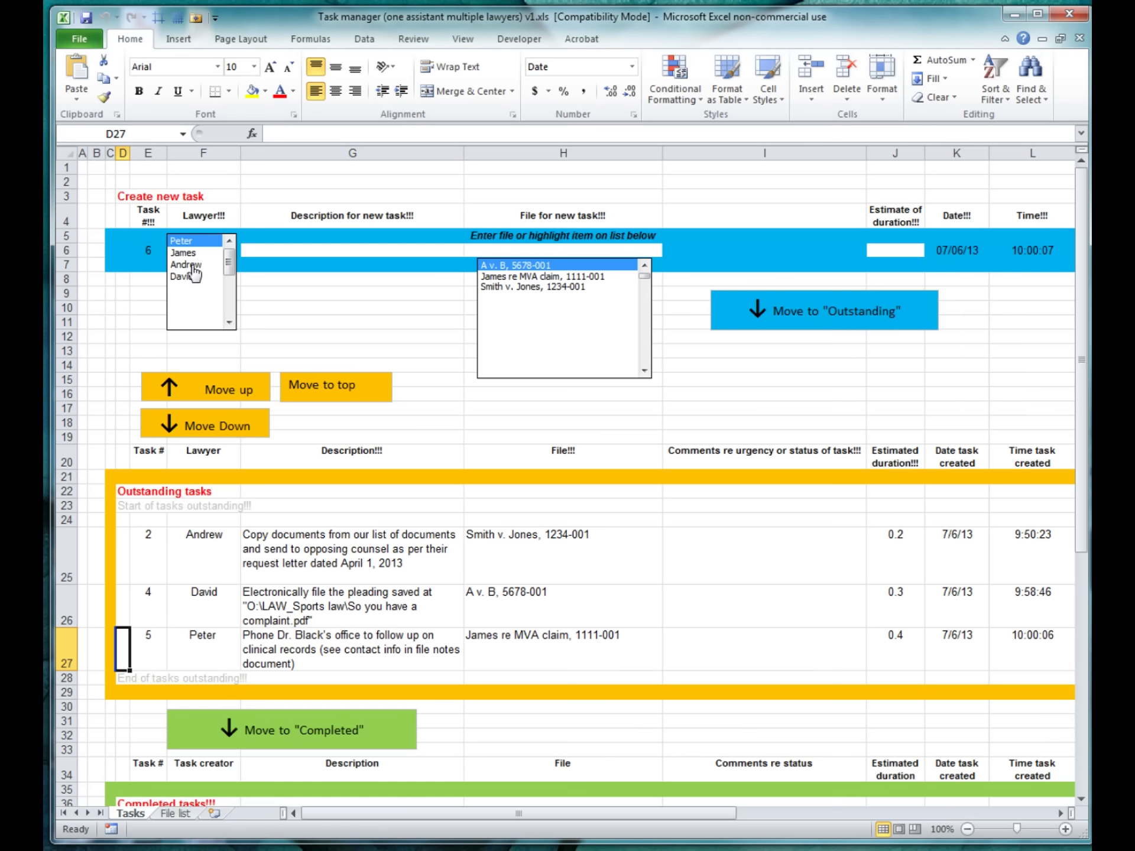
pyautogui.click(188, 266)
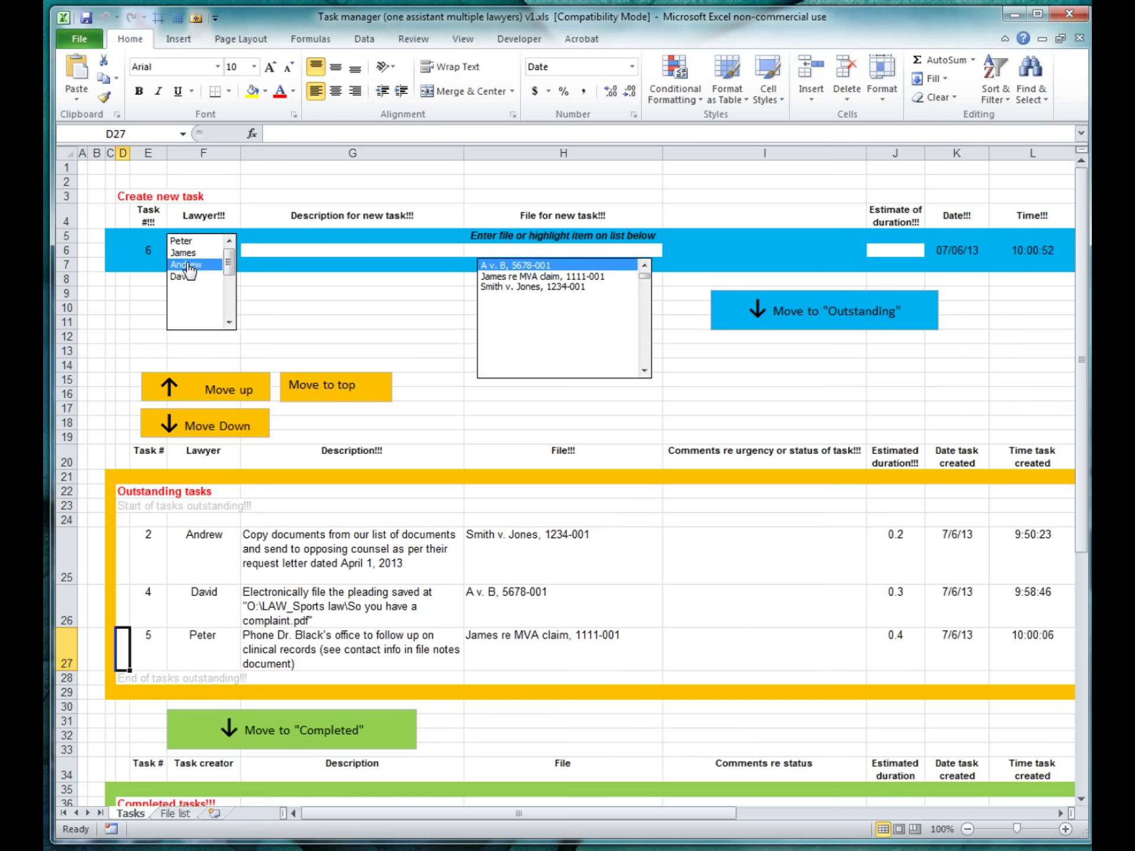
# Add a placeholder task on file 1234-001 with a 0.2 estimate to Outstanding
pyautogui.click(494, 288)
pyautogui.click(321, 248)
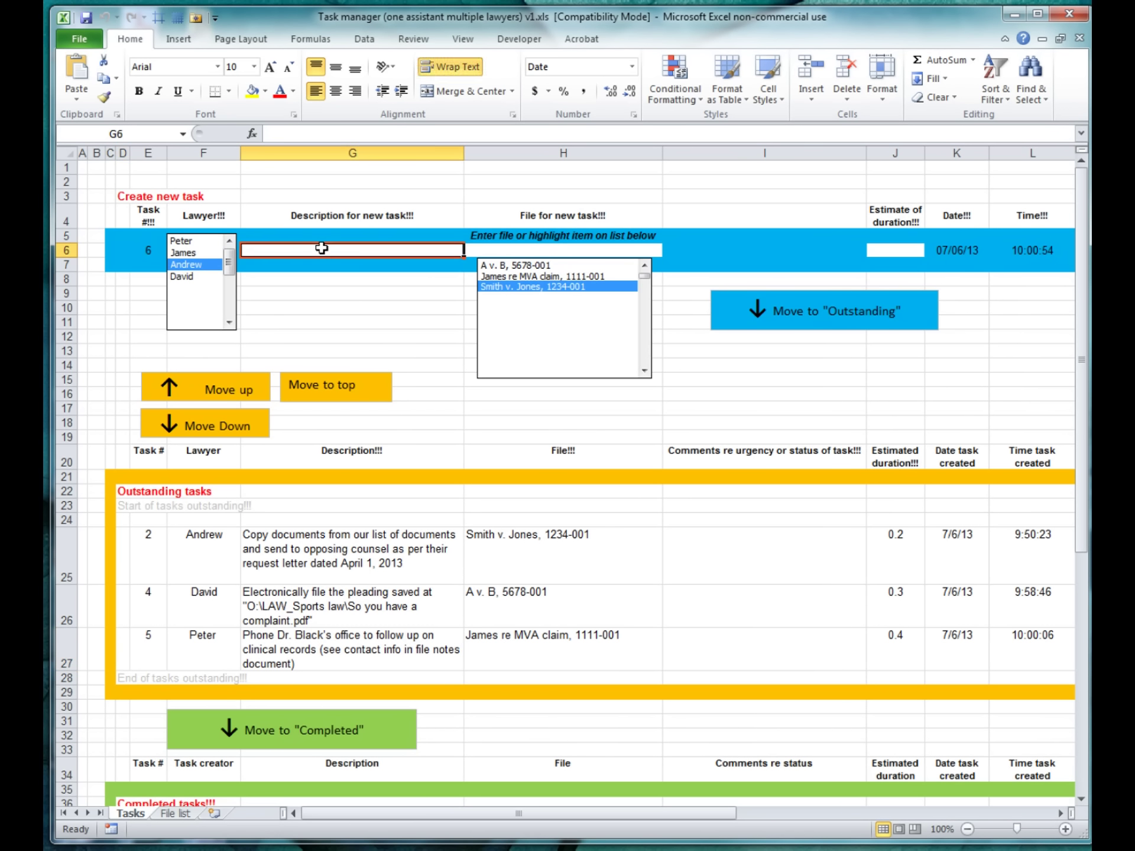
pyautogui.write('slkfjaskljfsaf')
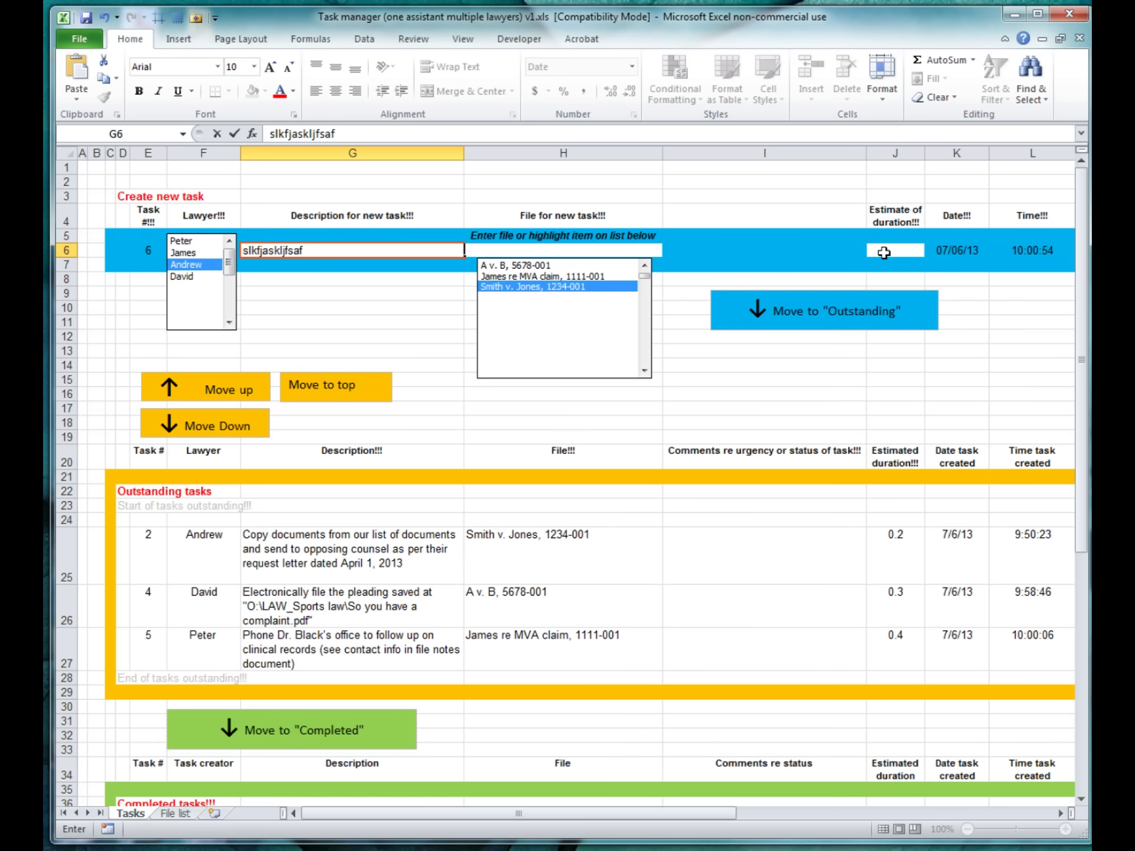
pyautogui.click(883, 252)
pyautogui.write('0.2')
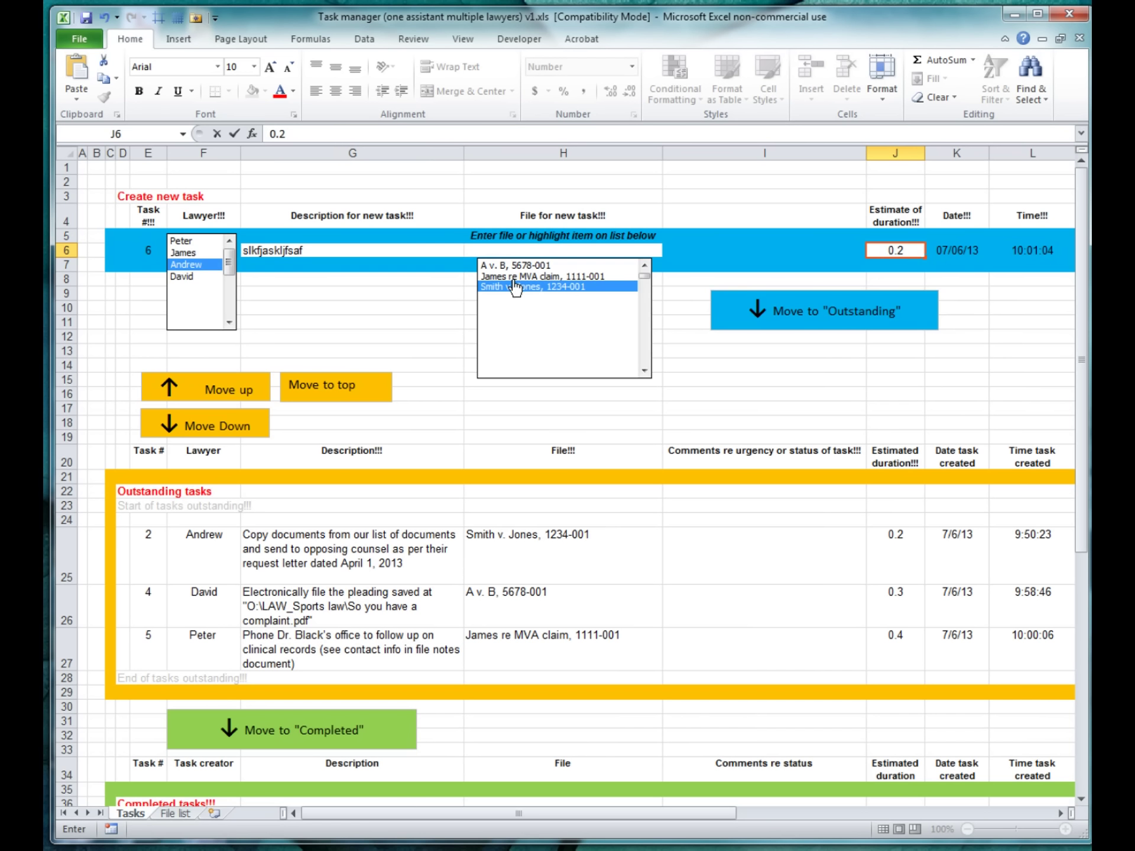
pyautogui.click(512, 283)
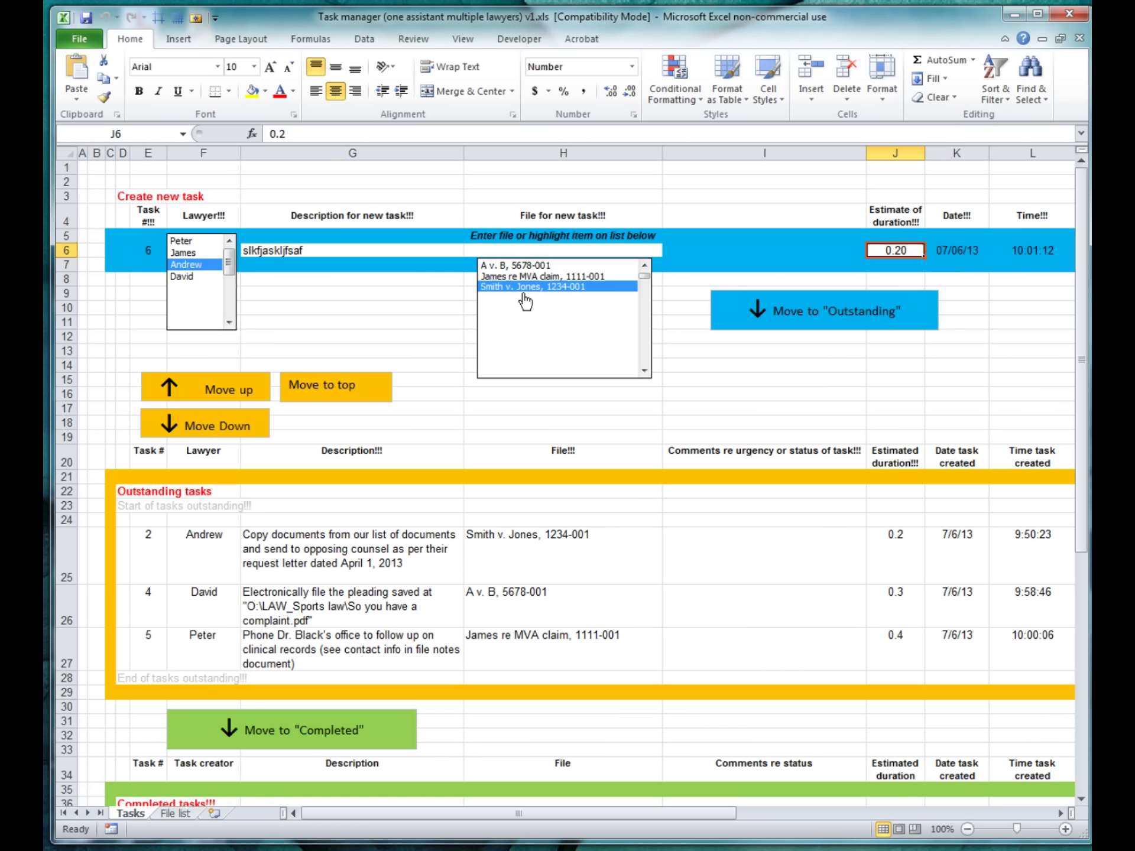
pyautogui.click(771, 305)
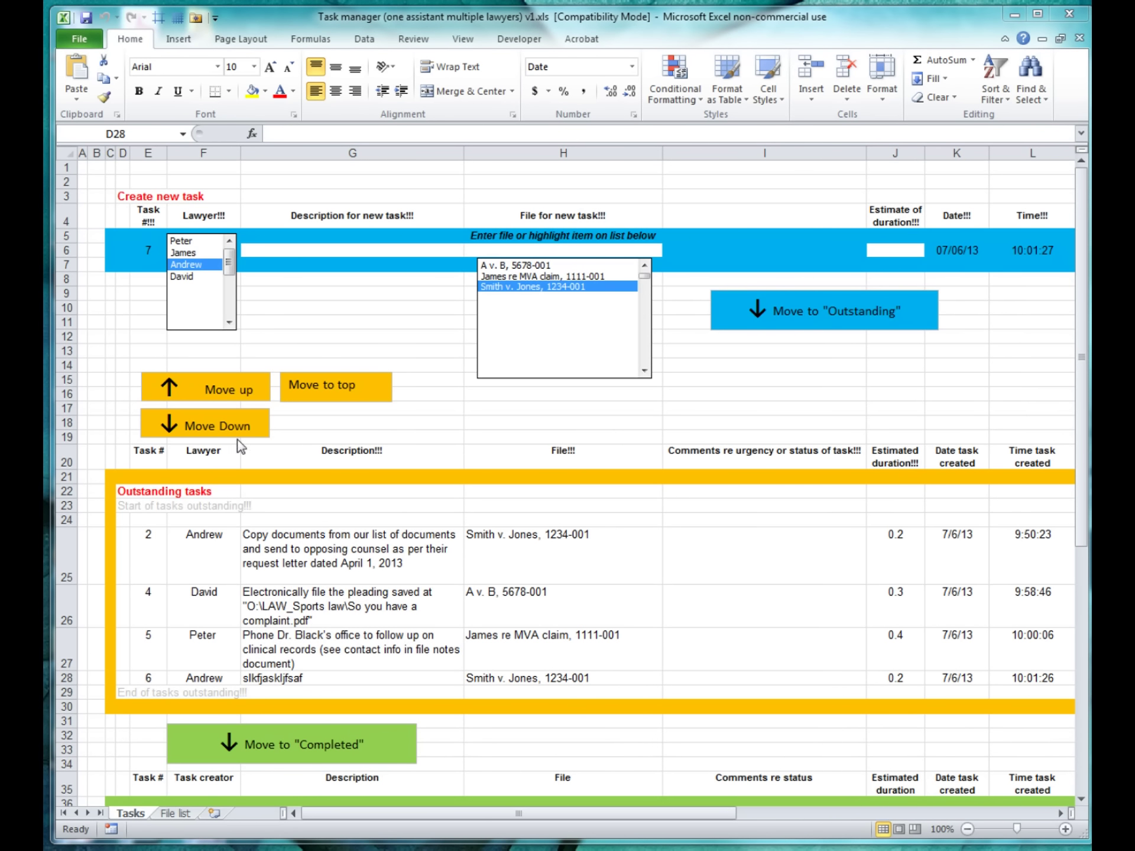
# Select the clinical-records task 5 and move it to the top of Outstanding
pyautogui.click(291, 605)
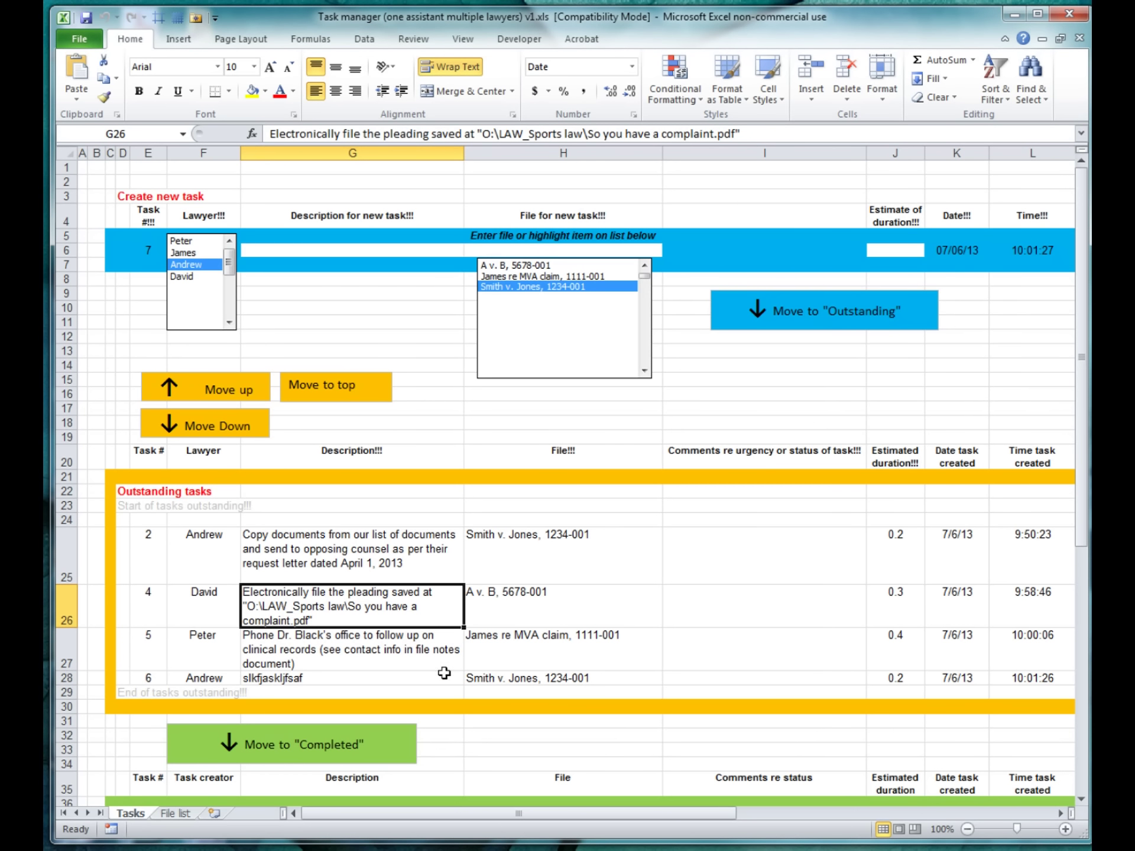
pyautogui.click(408, 650)
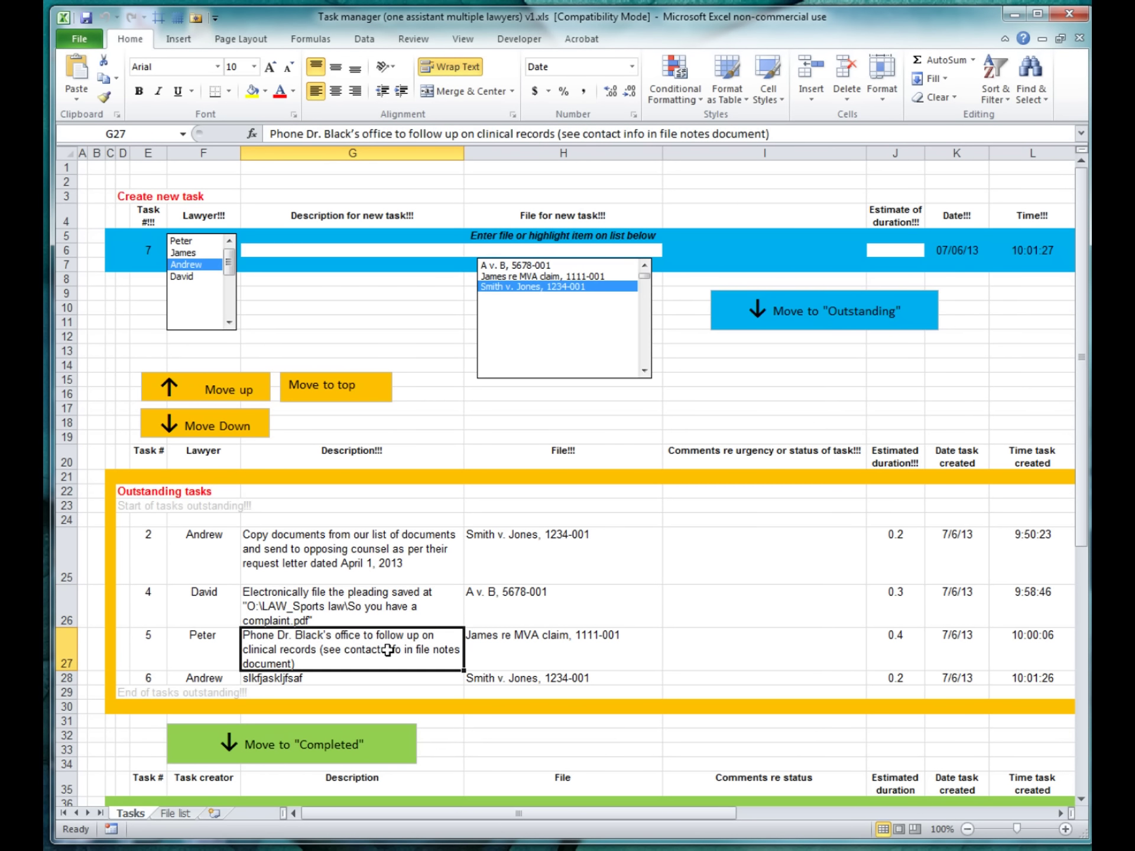
pyautogui.click(330, 393)
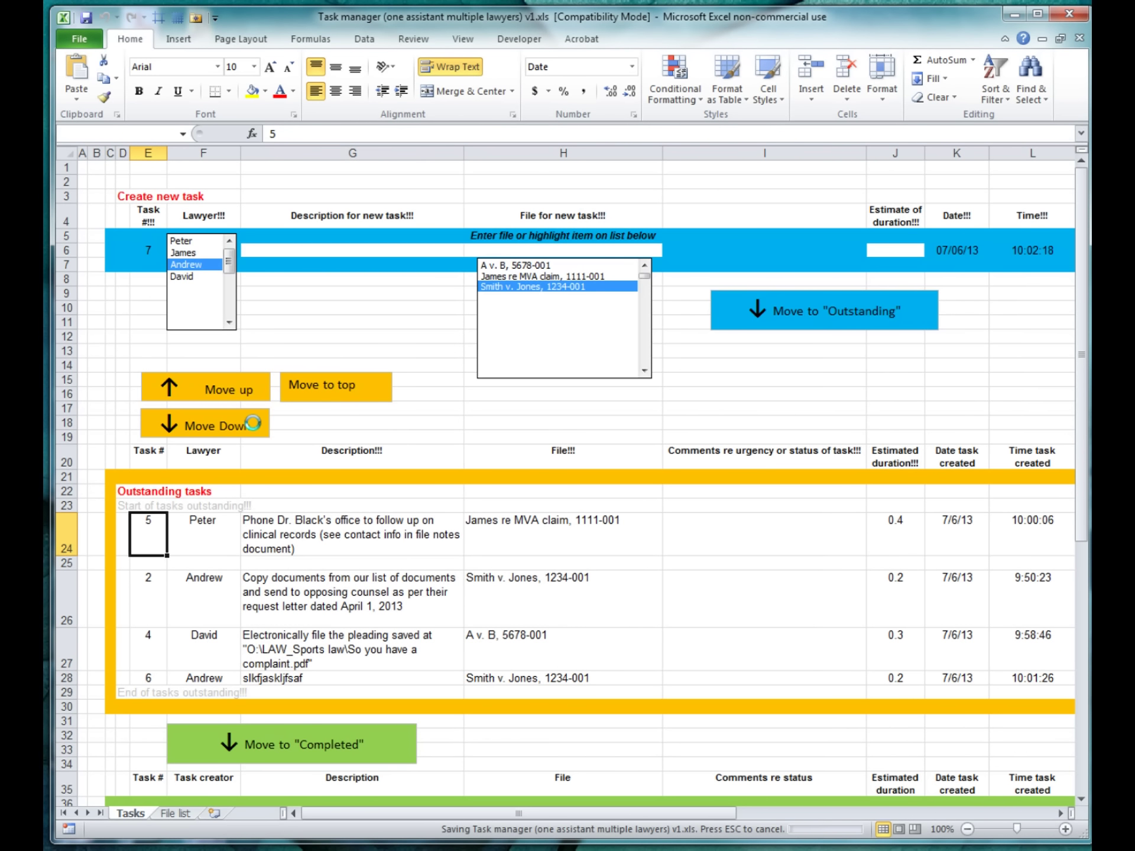
# Move task 5 above tasks 2, 4 and 6, then scroll down to the Completed section
pyautogui.click(269, 660)
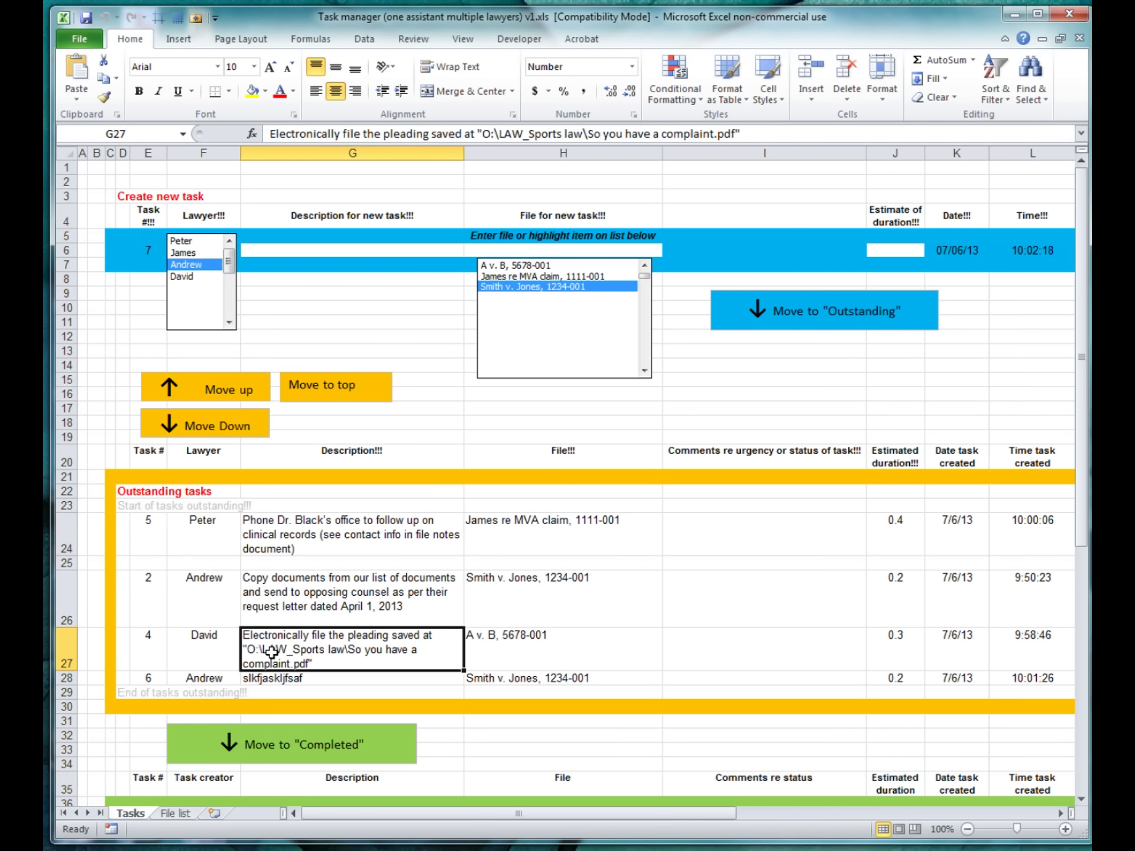
pyautogui.click(197, 398)
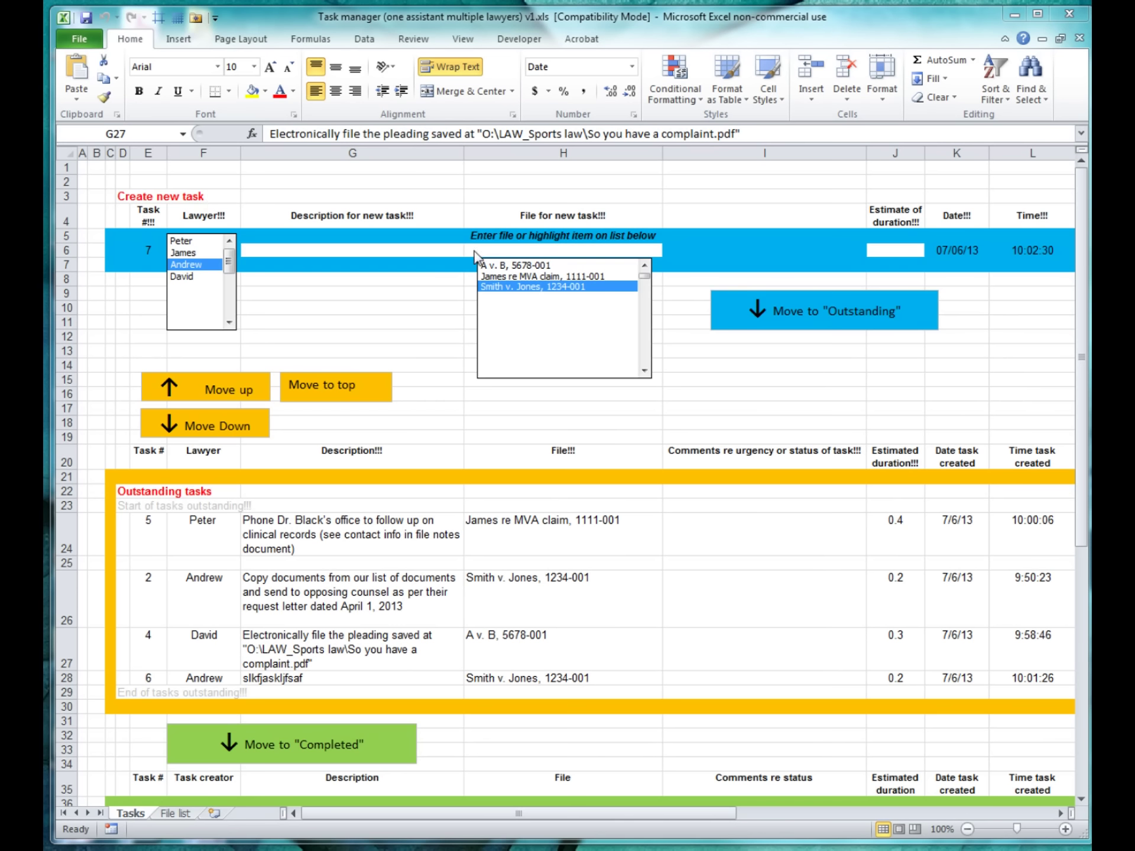
pyautogui.click(1086, 289)
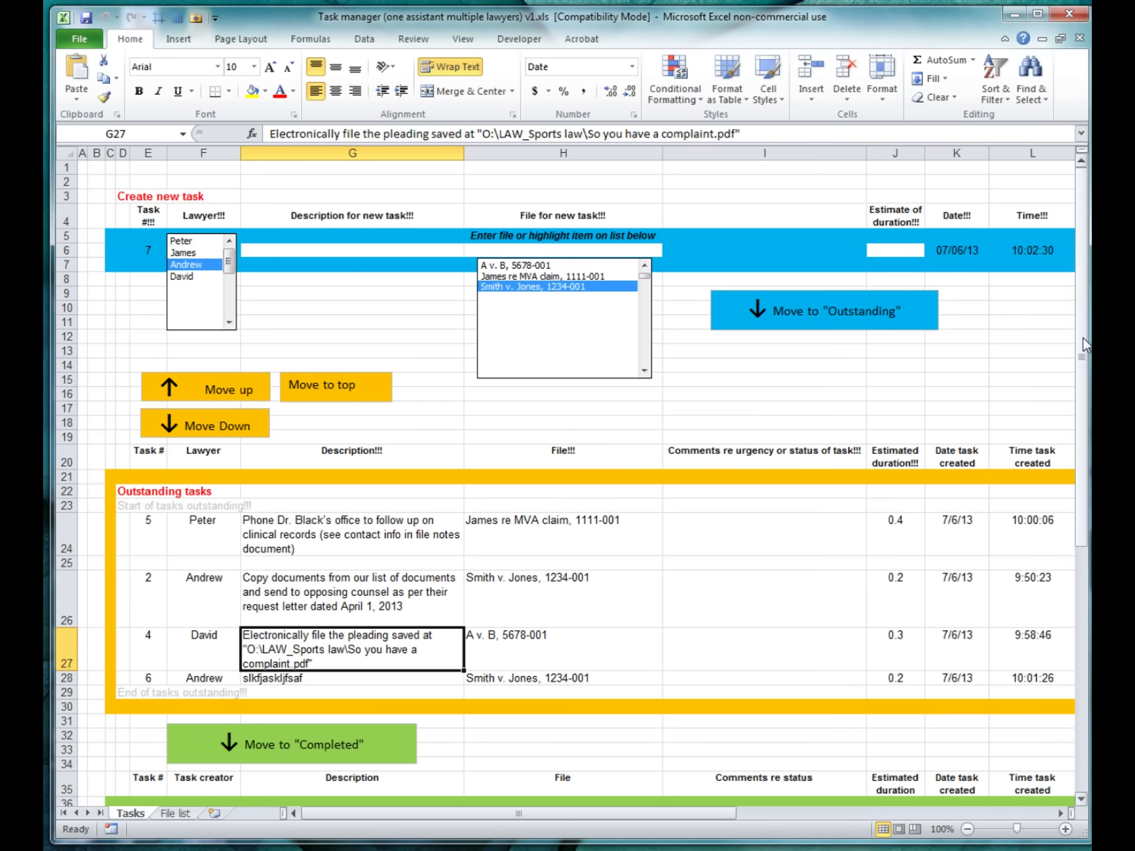
pyautogui.moveTo(1084, 345); pyautogui.dragTo(1084, 456)
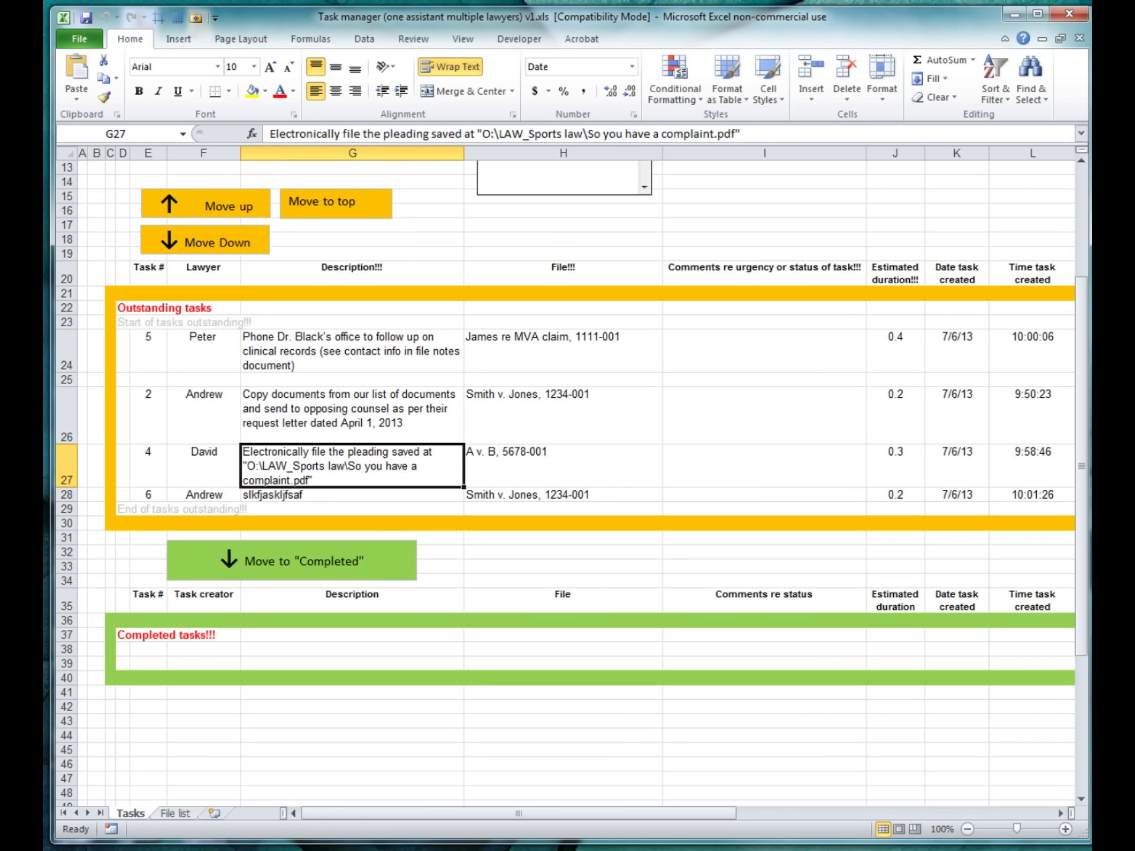
# Enter 'In progress...' as task 5's comment in I24, removing the stray trailing backslash
pyautogui.click(709, 354)
pyautogui.write('In progre')
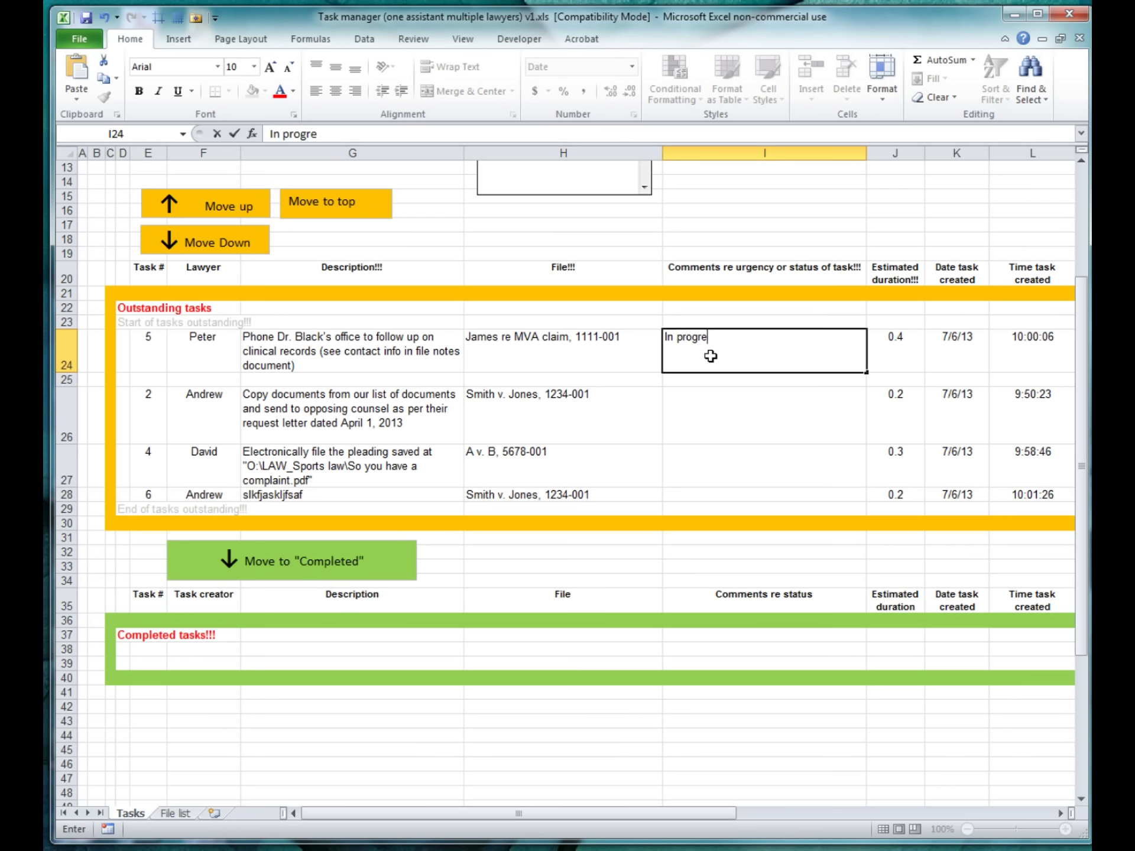
pyautogui.write('ss...\\')
pyautogui.press('Return')
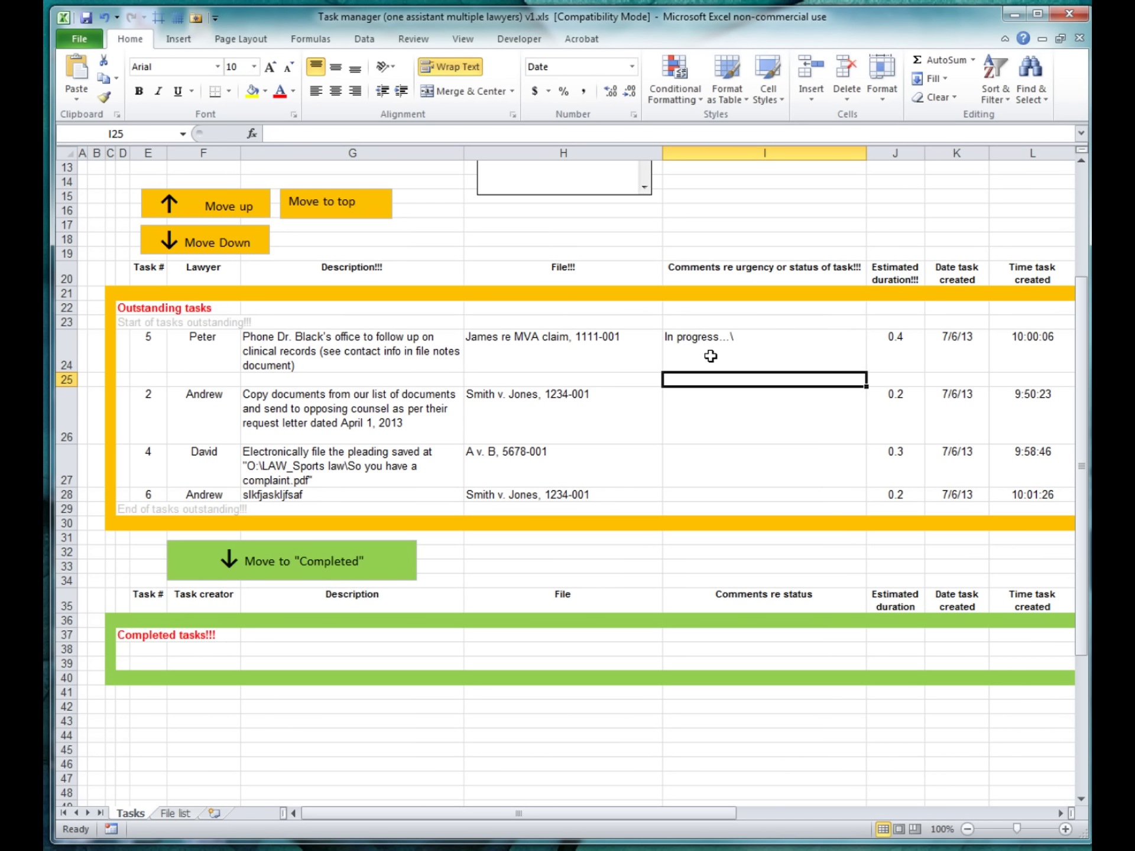
pyautogui.click(711, 355)
pyautogui.press('F2')
pyautogui.press('BackSpace')
pyautogui.press('Return')
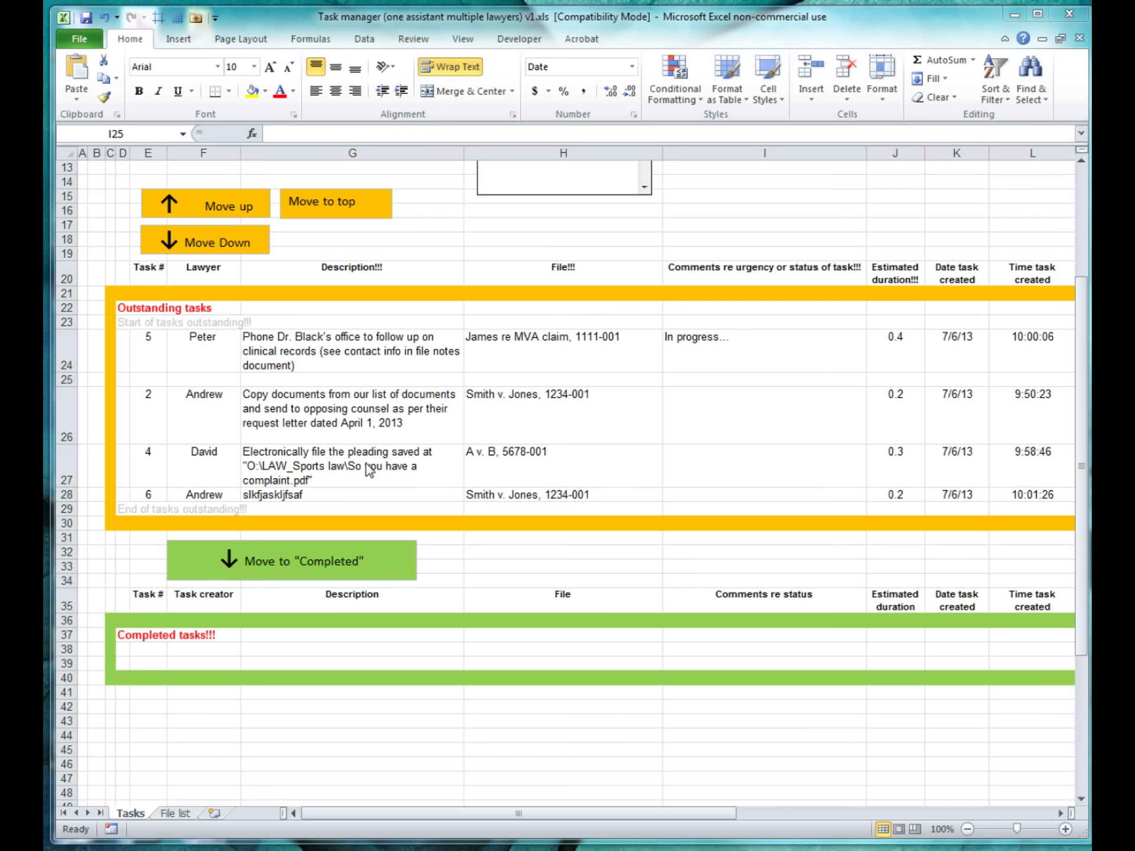
pyautogui.press('BackSpace')
# Enter 'sent to courthouse' as the status comment for pleading task 4 in I27
pyautogui.click(346, 460)
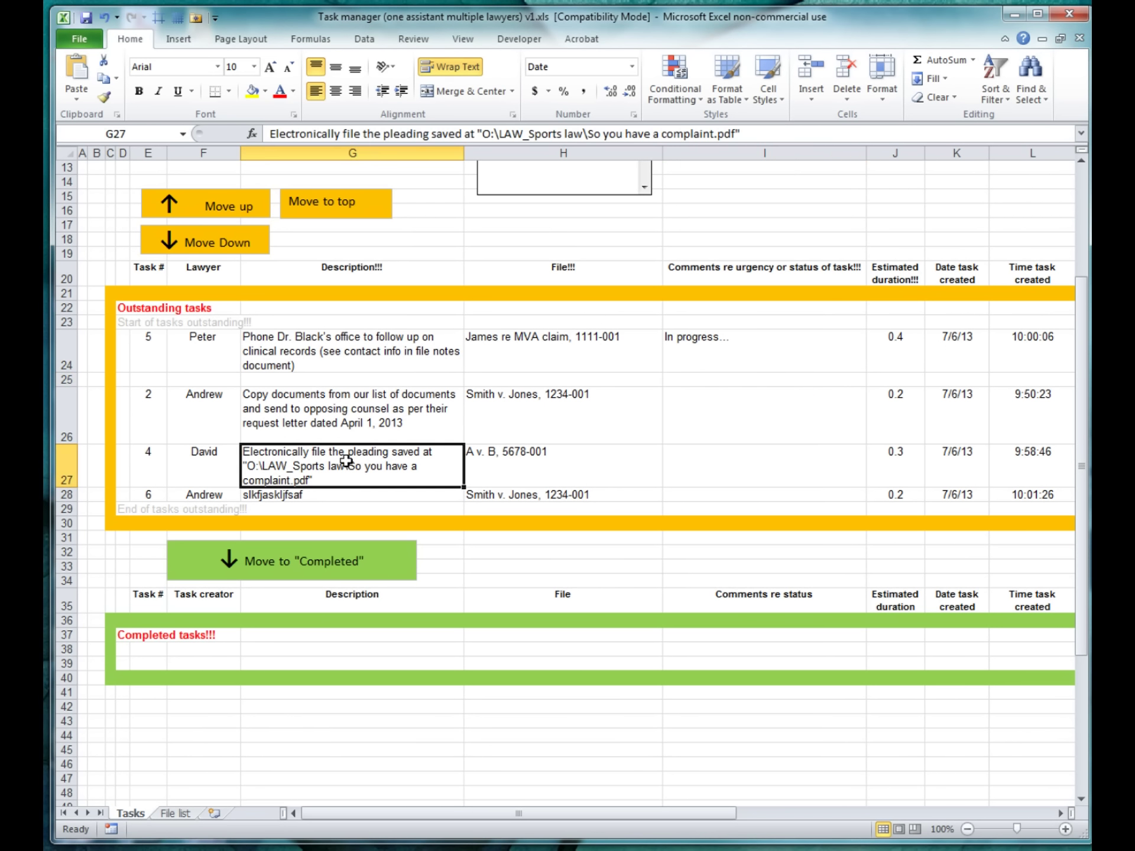
pyautogui.click(695, 464)
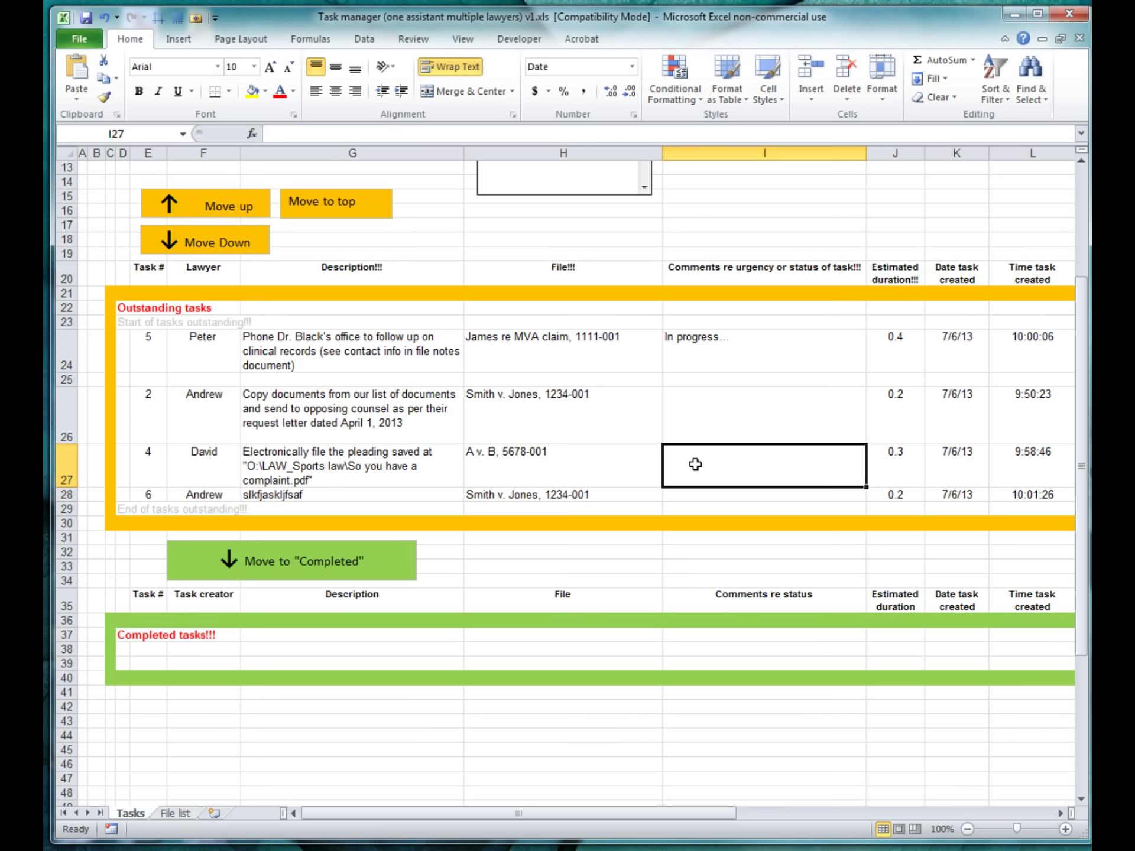
pyautogui.write('sent to')
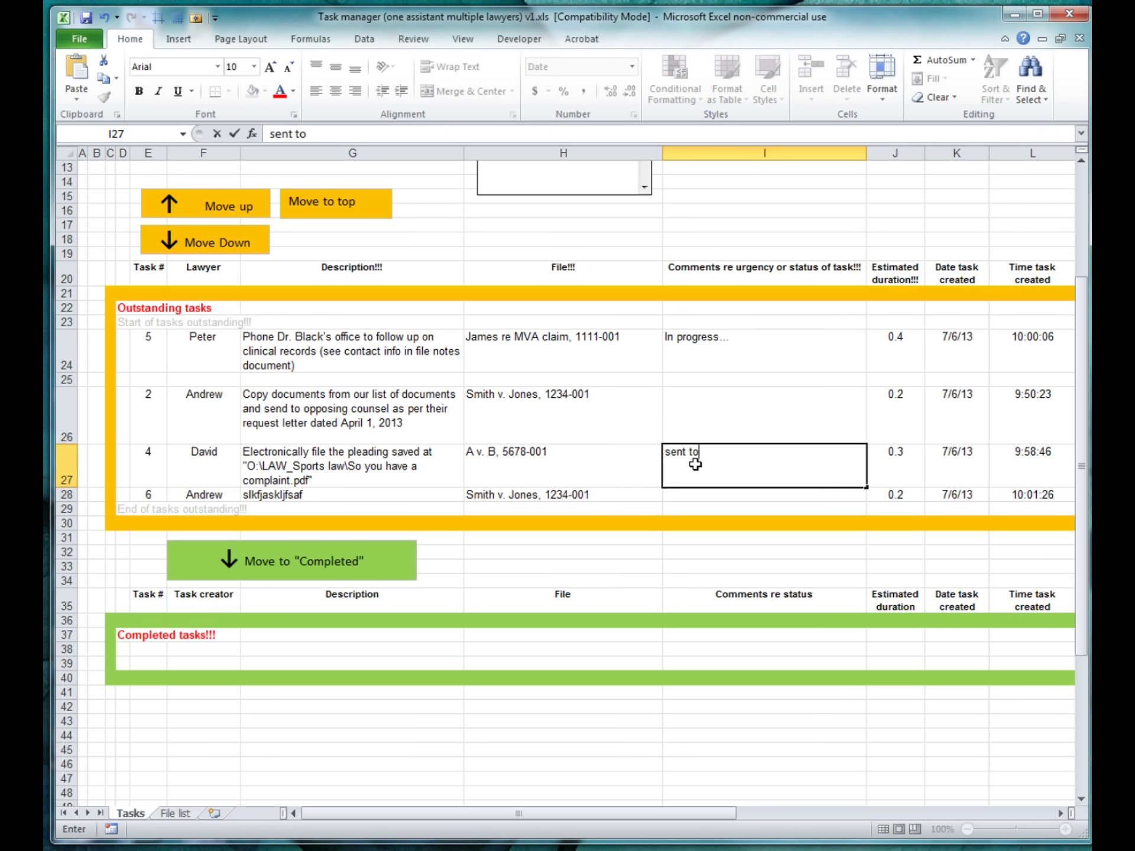
pyautogui.write(' courthouse')
pyautogui.press('Return')
pyautogui.click(695, 465)
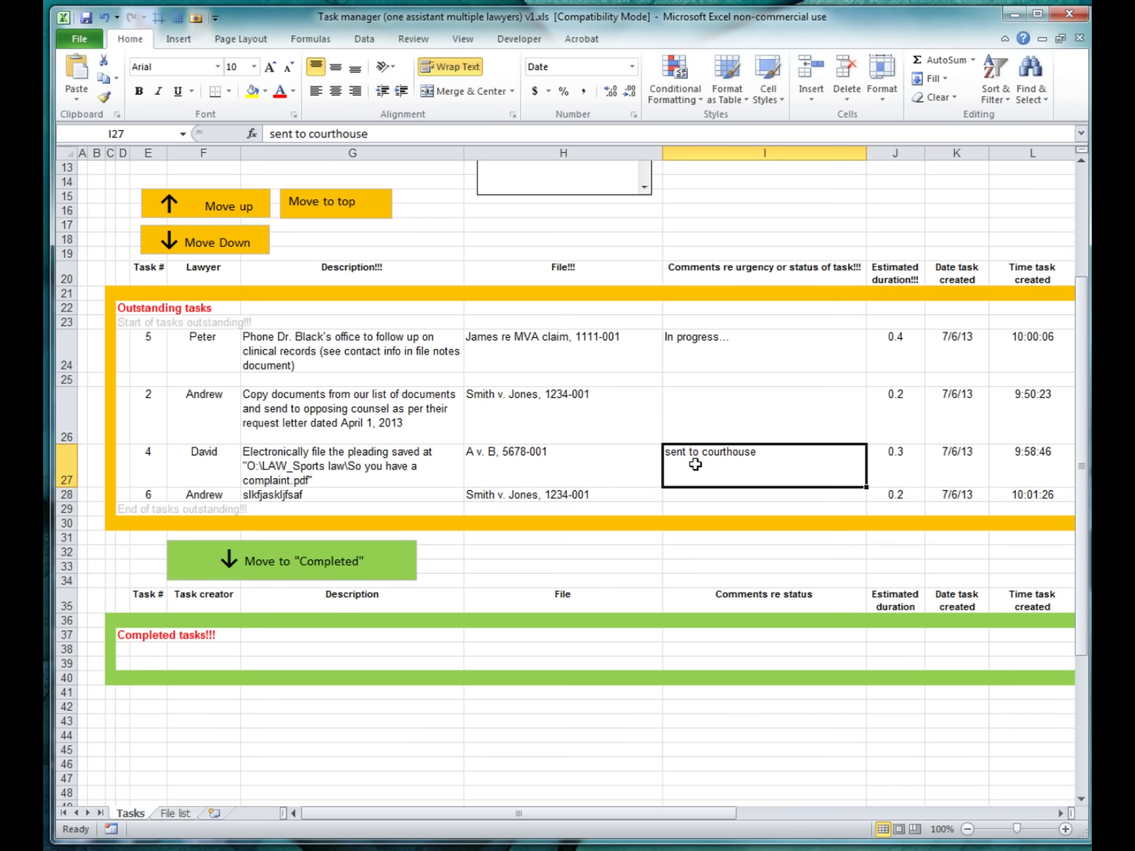
pyautogui.click(600, 470)
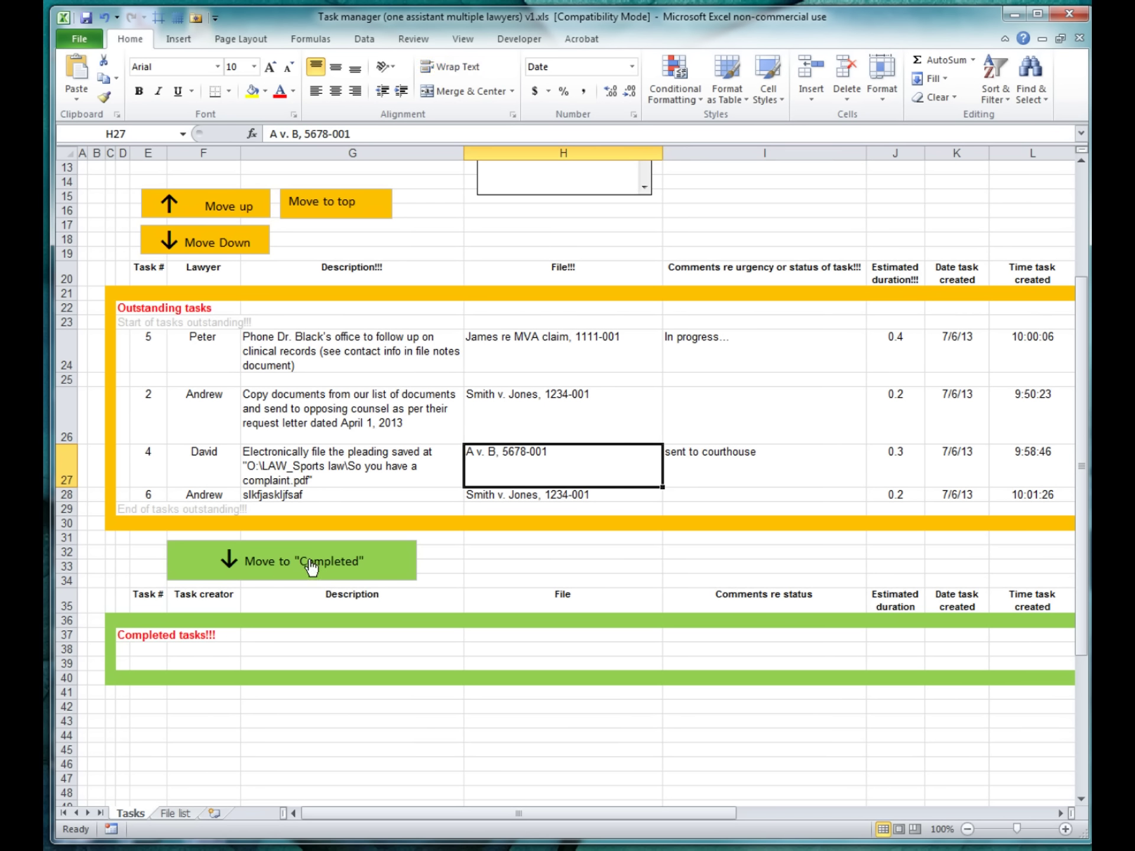
# Move the clinical-records call task 5 to Completed with an actual duration of 0.4
pyautogui.click(728, 338)
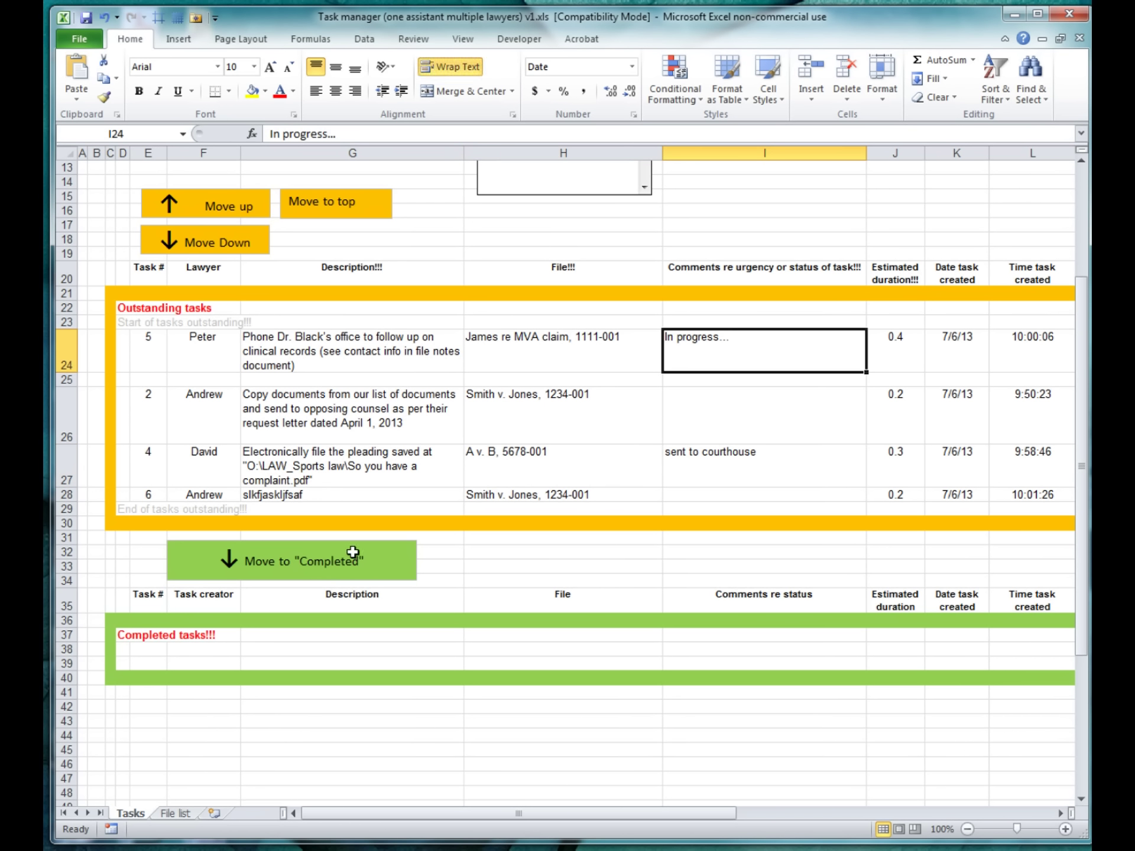
pyautogui.click(321, 570)
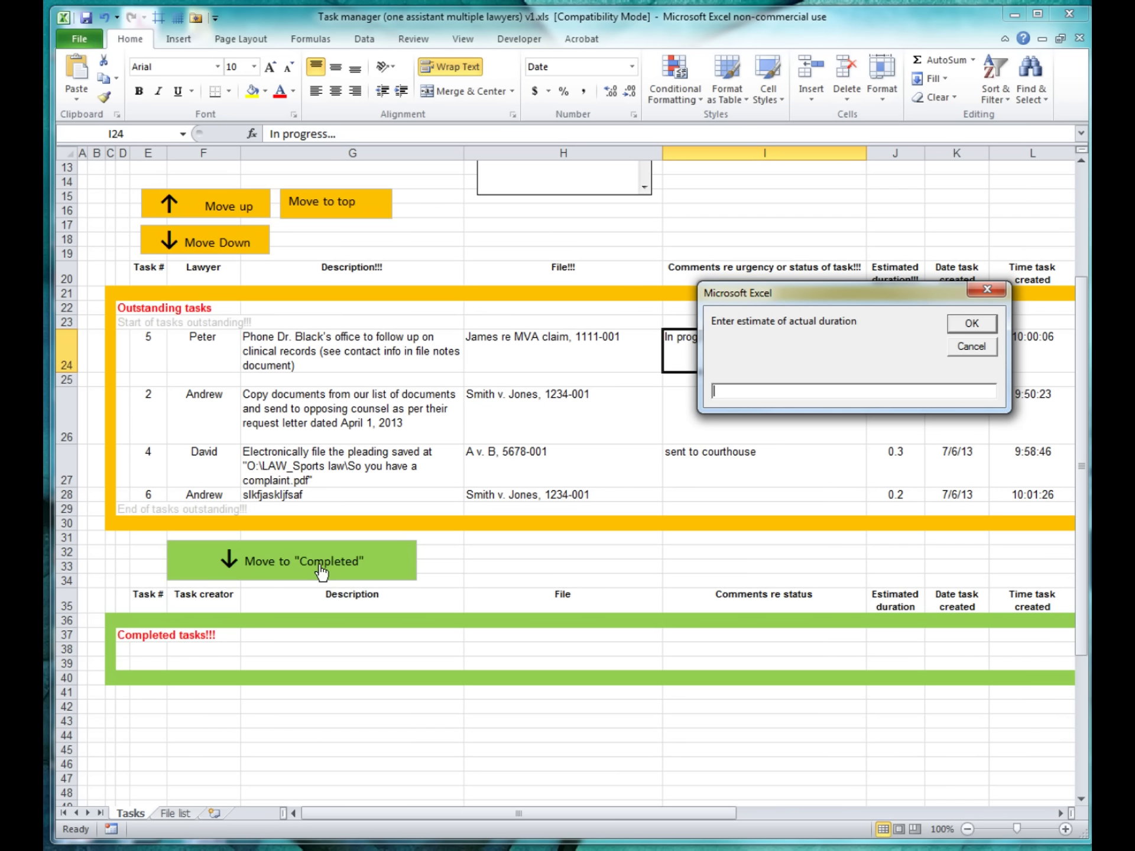
pyautogui.write('0.4')
pyautogui.click(975, 325)
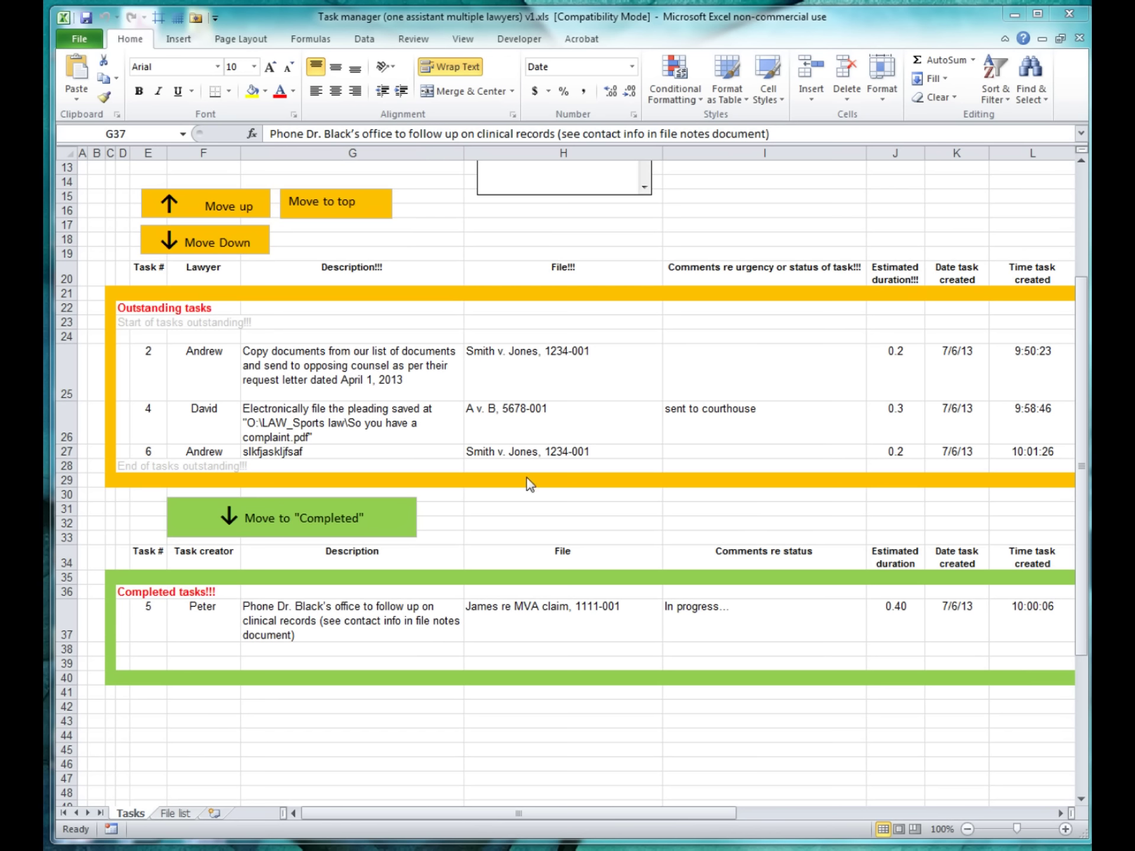
pyautogui.click(314, 378)
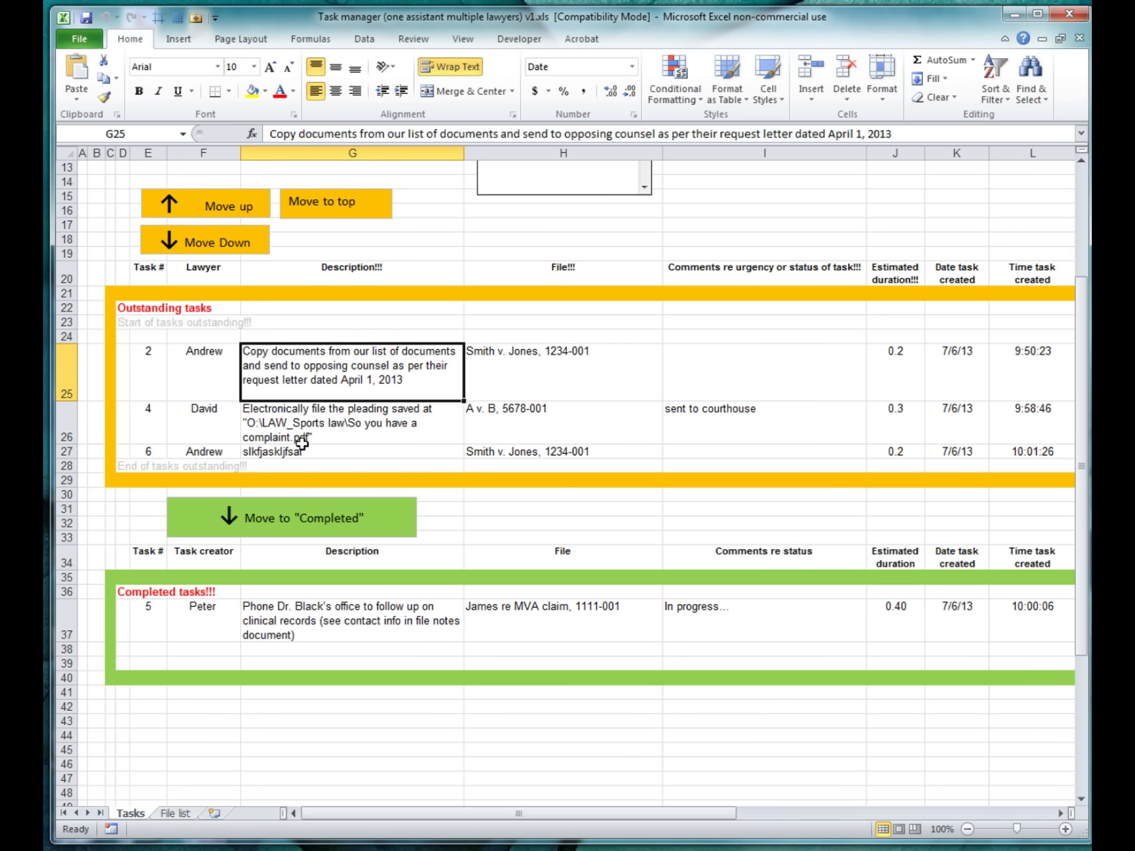
# Complete task 2 with an actual duration of 0.4
pyautogui.click(296, 532)
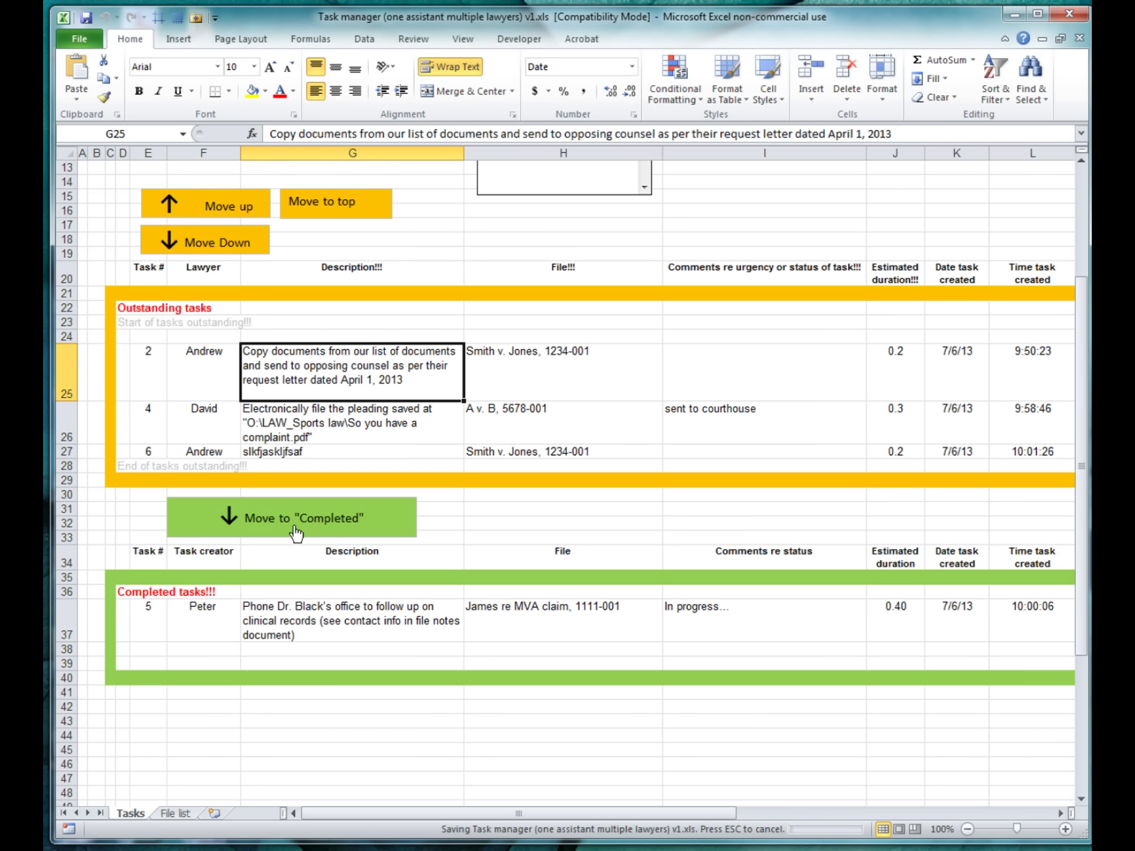
pyautogui.write('0.4')
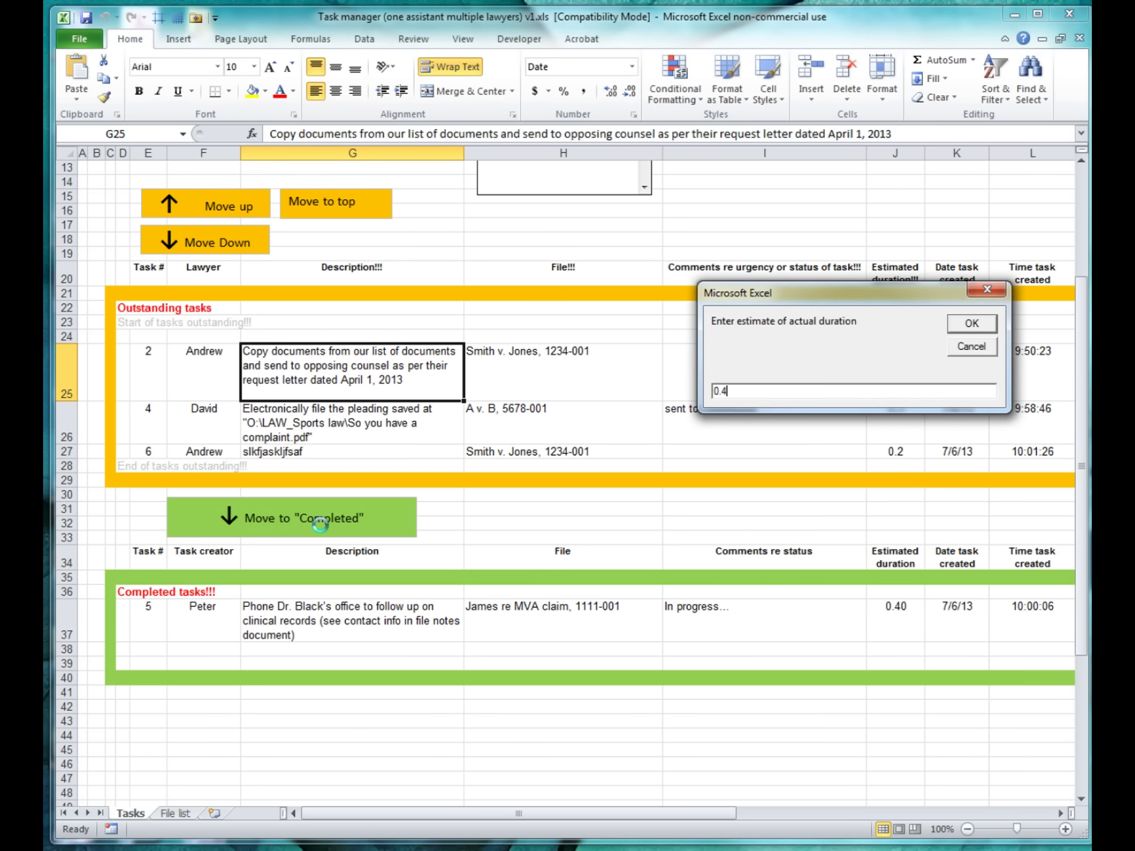
pyautogui.press('Return')
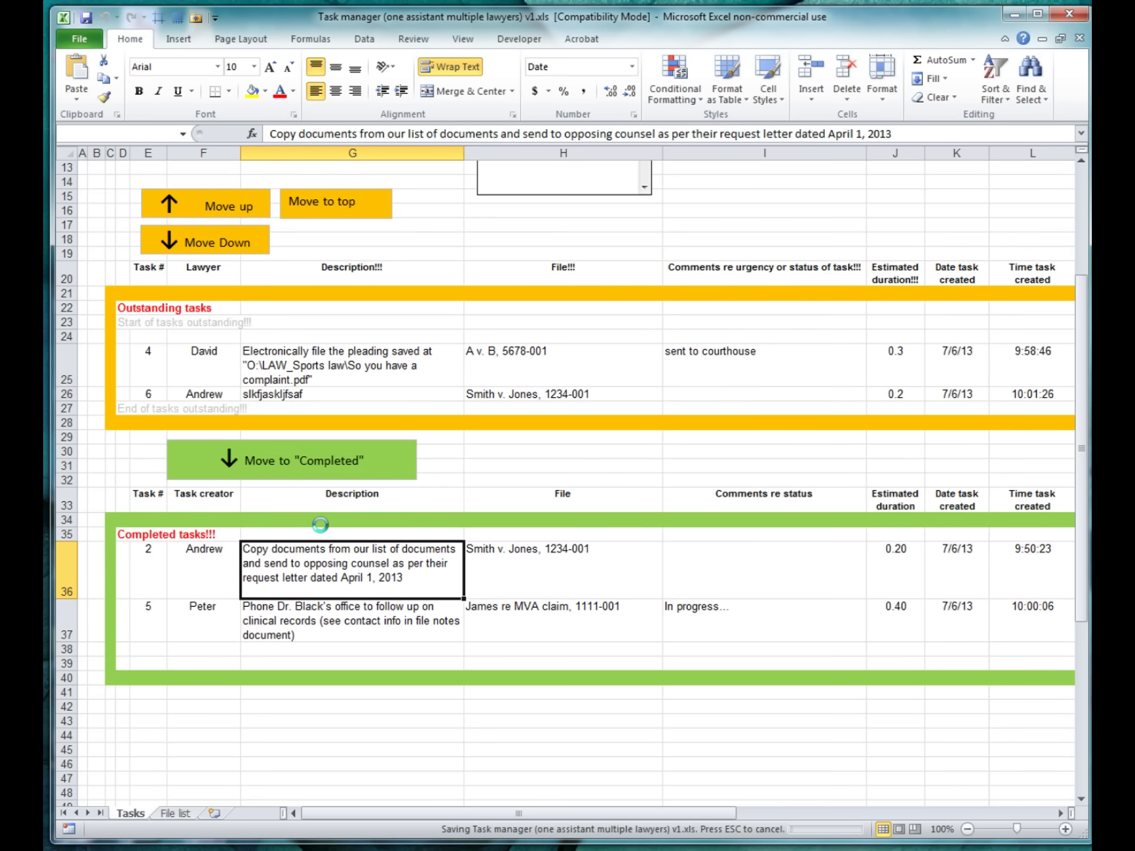
# Complete task 4 with an actual duration of 0.4
pyautogui.click(296, 364)
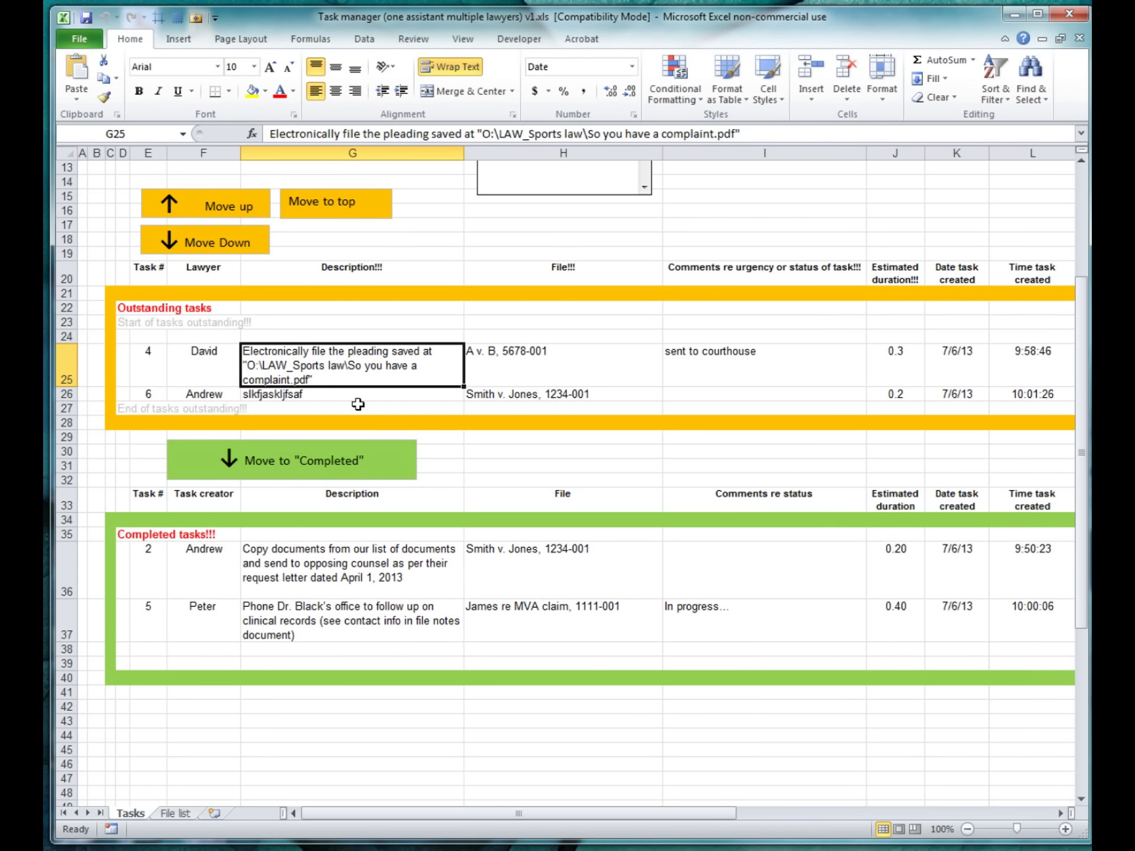
pyautogui.click(319, 467)
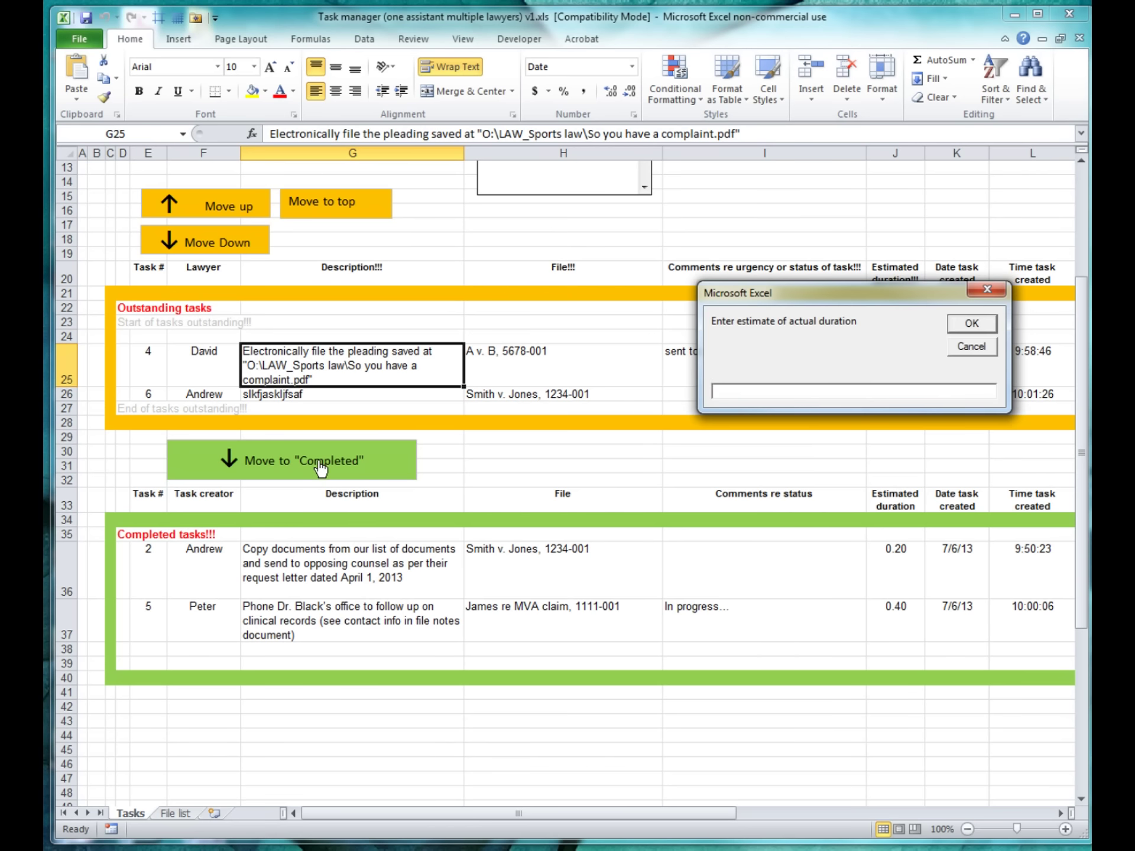
pyautogui.write('0.4')
pyautogui.click(975, 326)
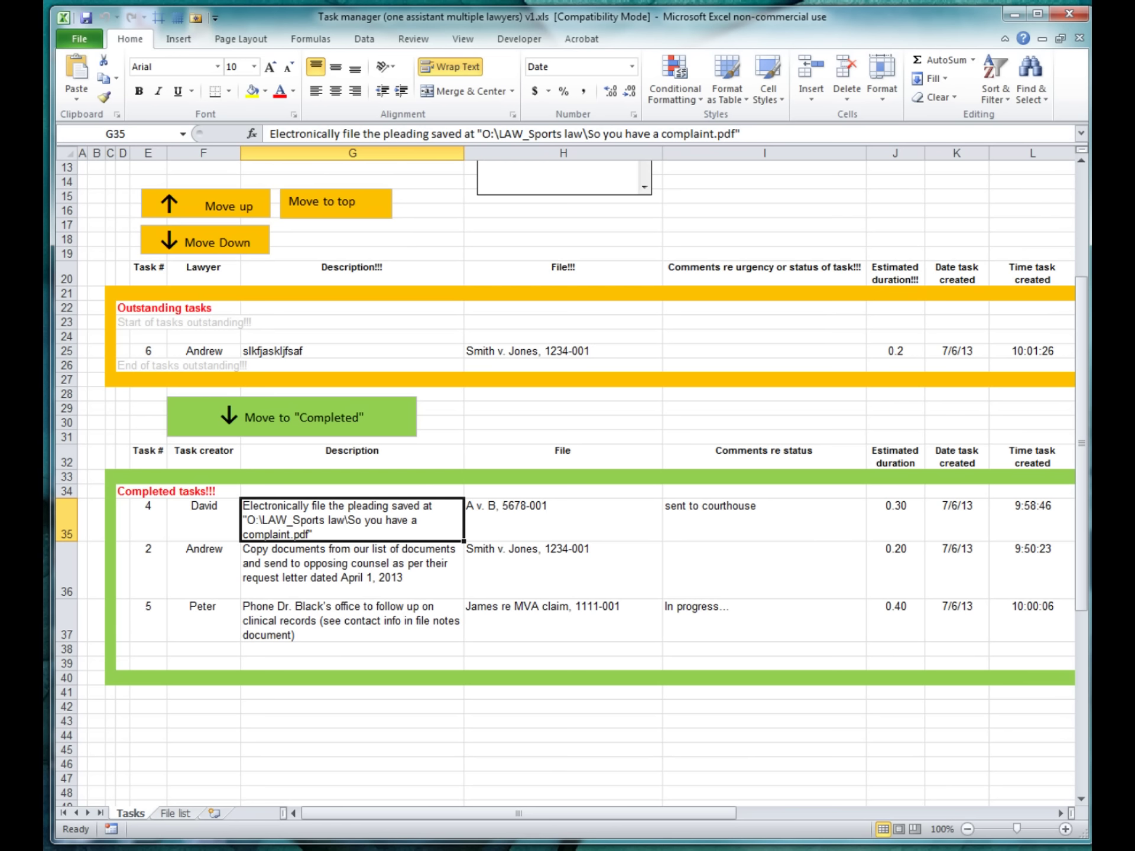
# Type 'sdafsadf dfssadfsaf' as task 6's status comment and color its second word red
pyautogui.click(707, 349)
pyautogui.write('sdafsadf dfssadfsaf')
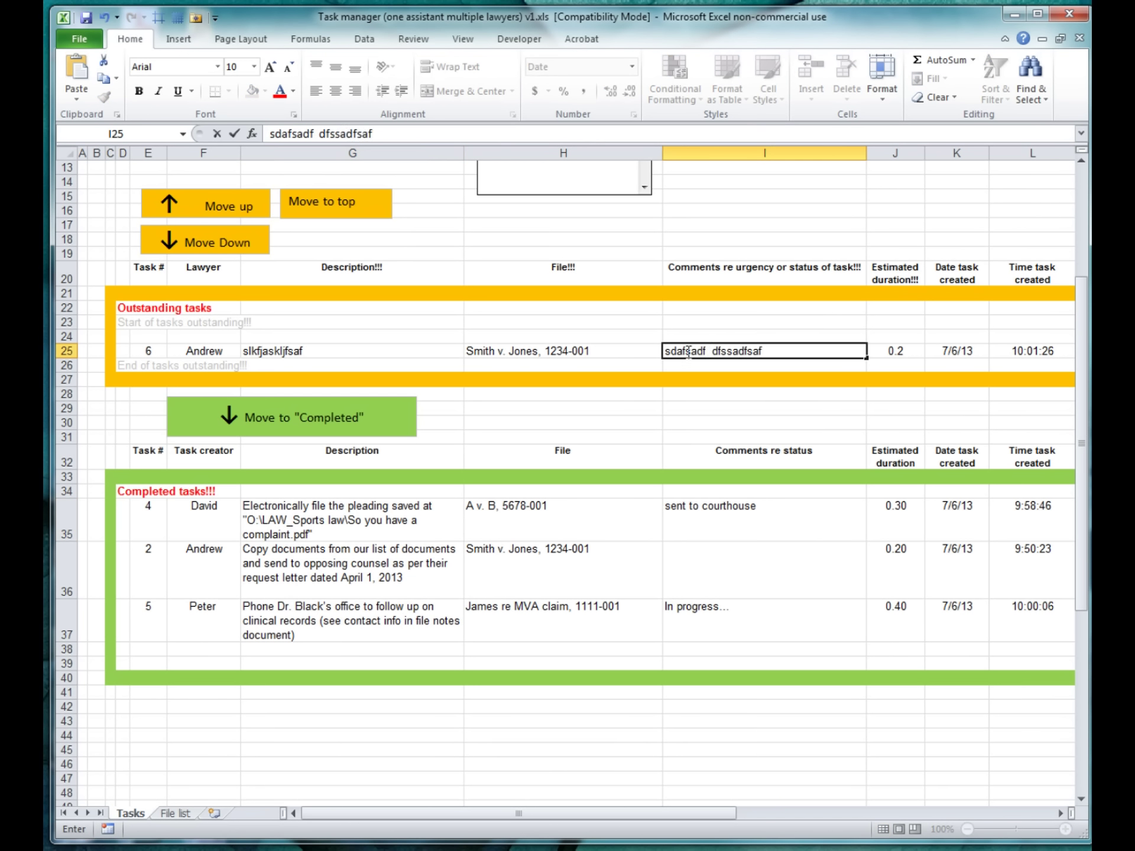
pyautogui.moveTo(712, 351); pyautogui.dragTo(799, 347)
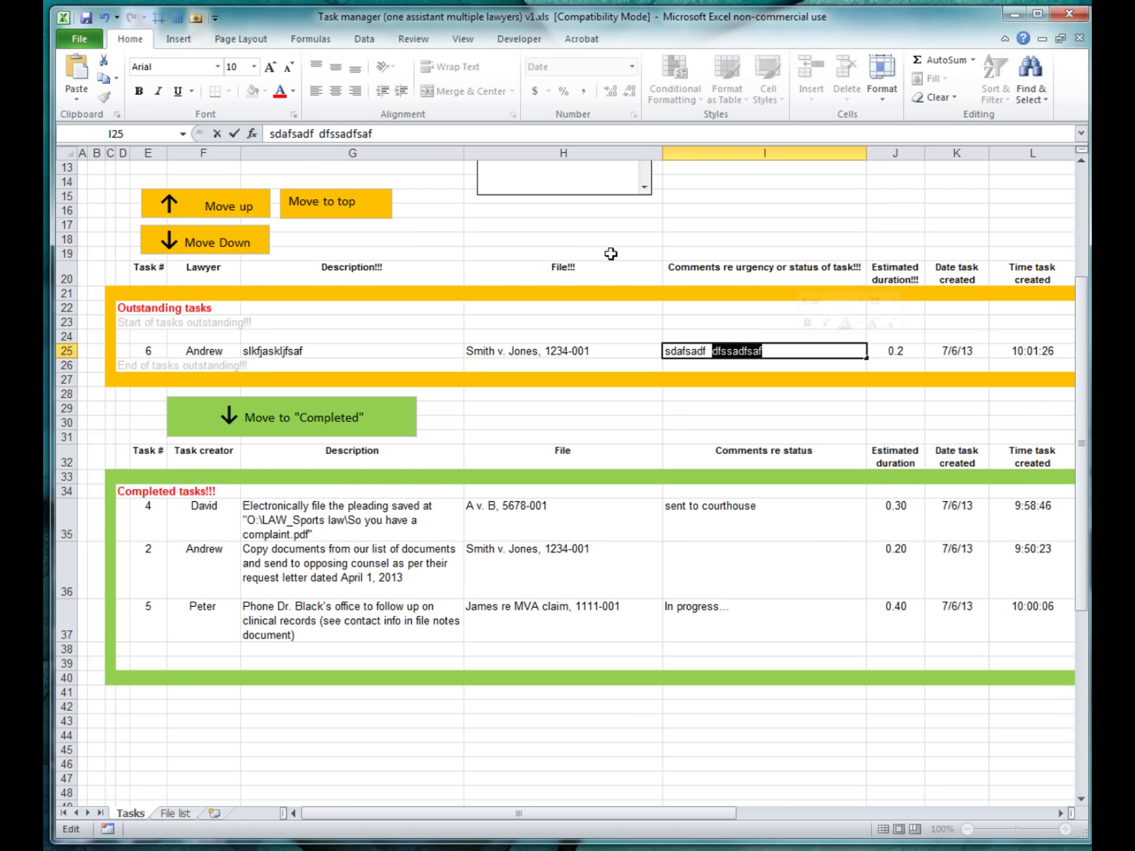
pyautogui.click(280, 90)
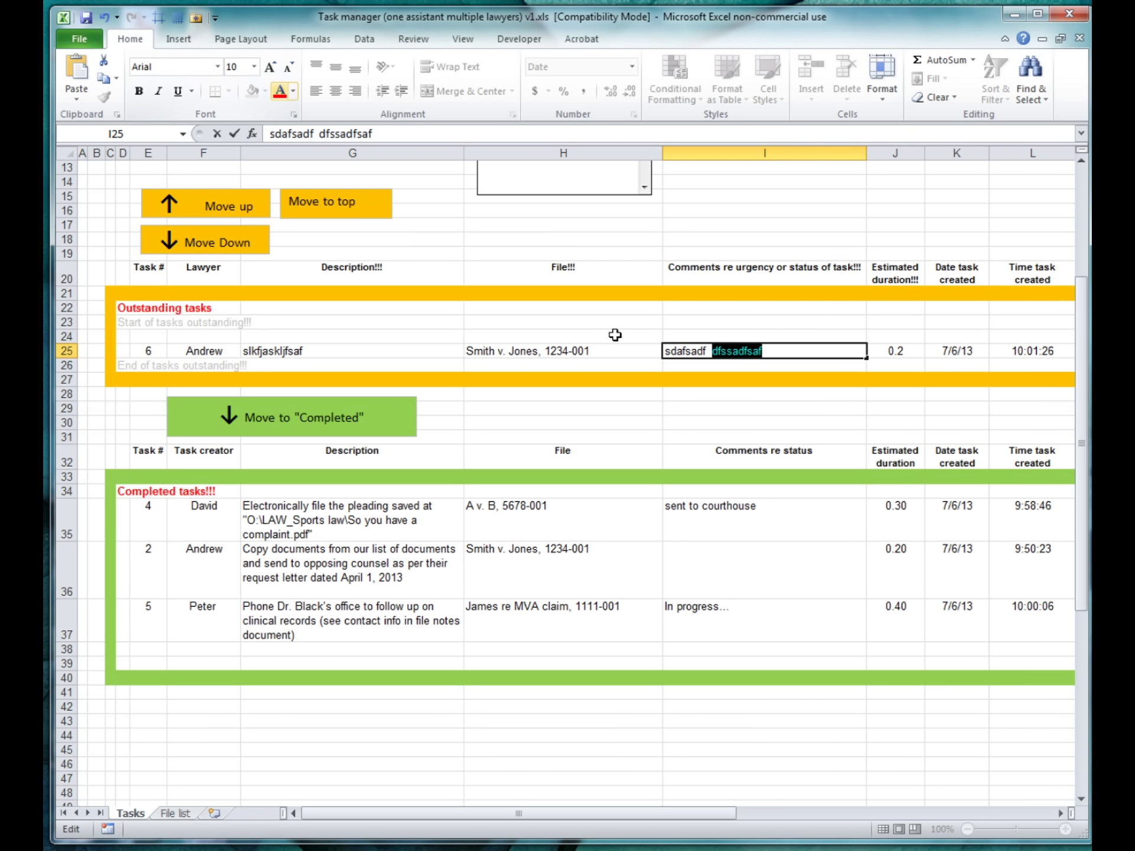
# Make the comment's opening letters bold, italic and underlined, then commit it
pyautogui.click(691, 351)
pyautogui.moveTo(691, 351); pyautogui.dragTo(662, 351)
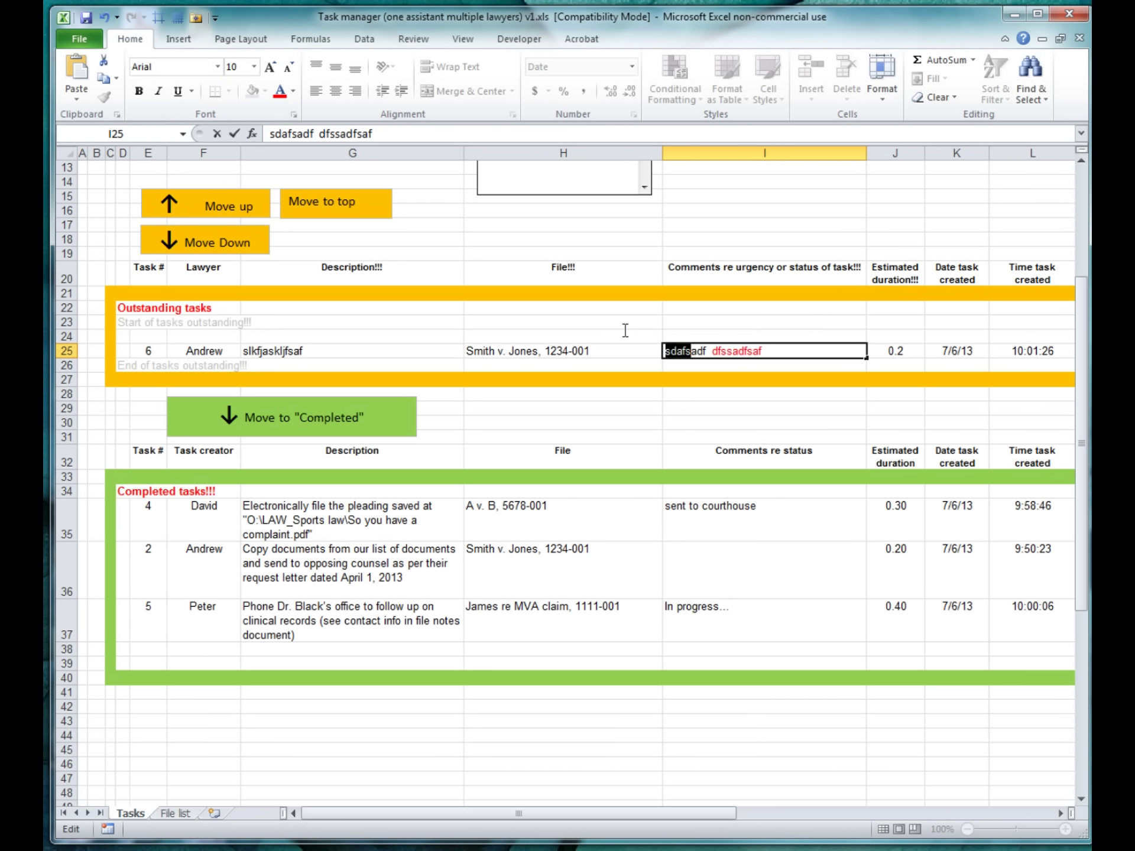
pyautogui.click(139, 92)
pyautogui.click(160, 91)
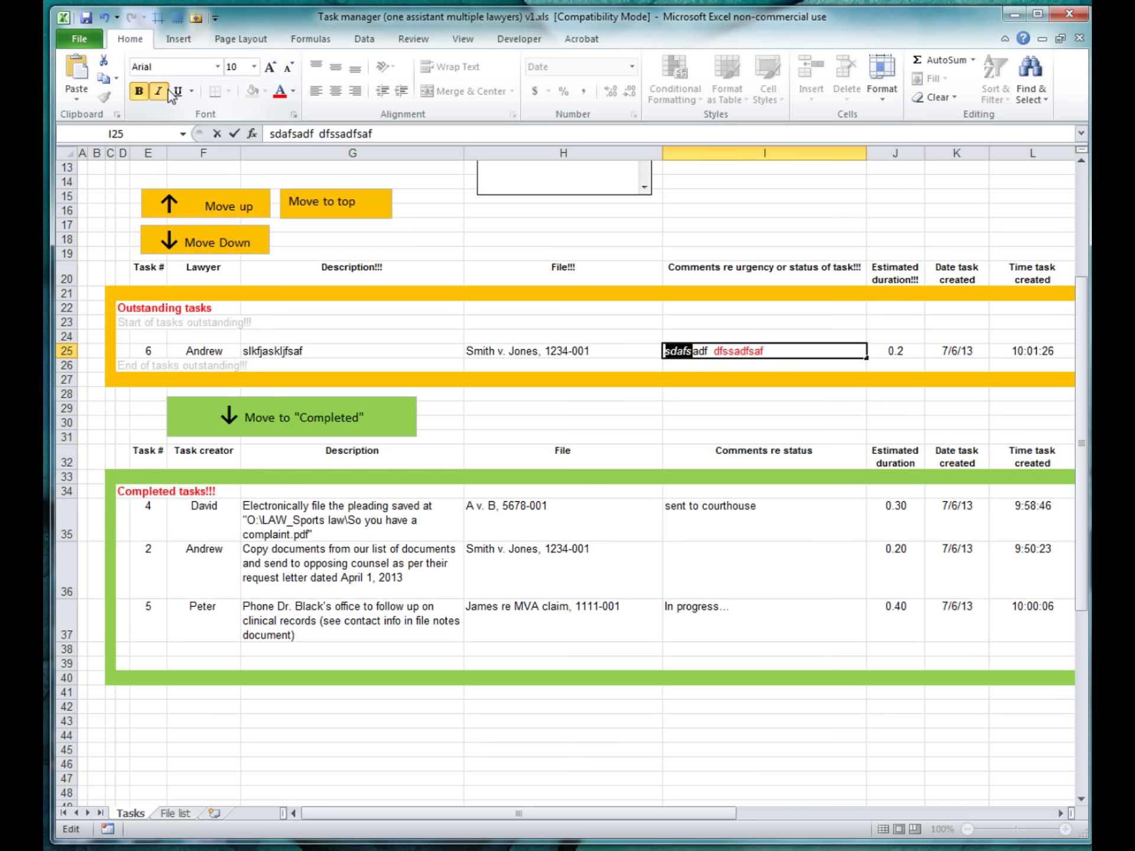
pyautogui.click(177, 91)
pyautogui.press('Return')
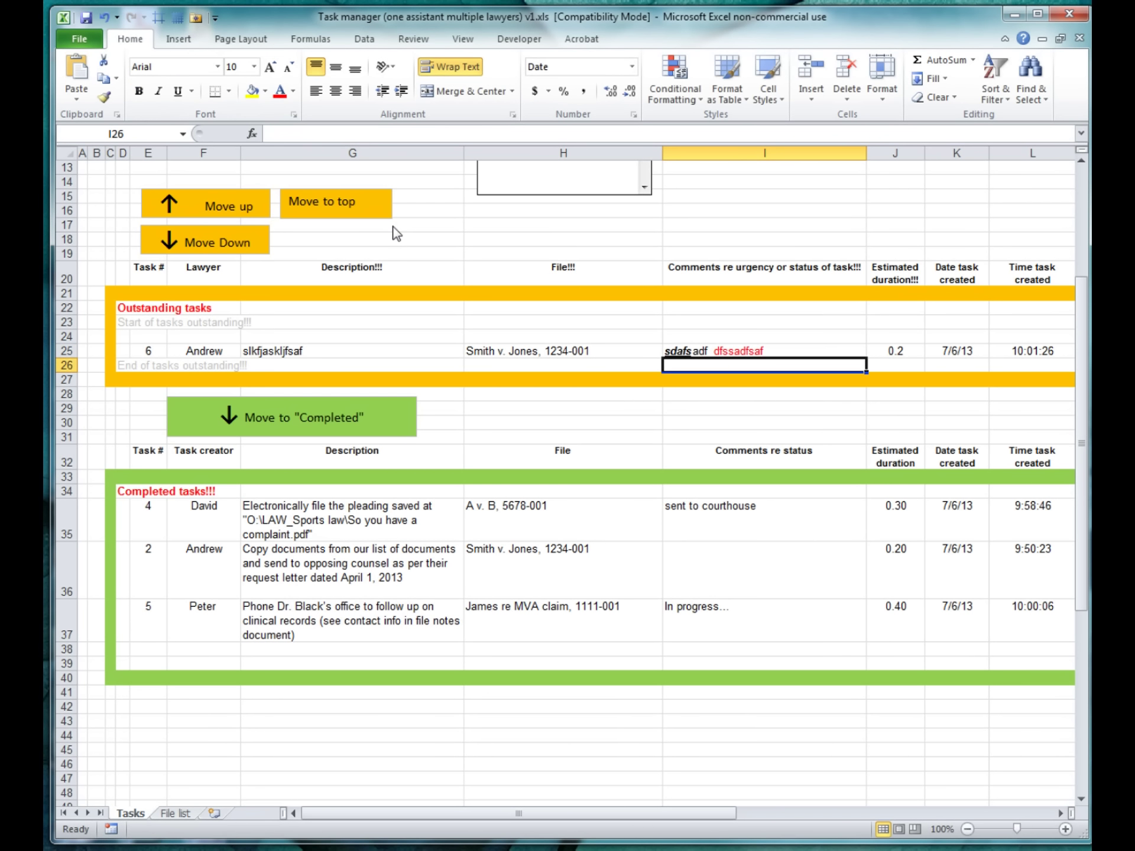
pyautogui.rightClick(282, 337)
pyautogui.click(327, 467)
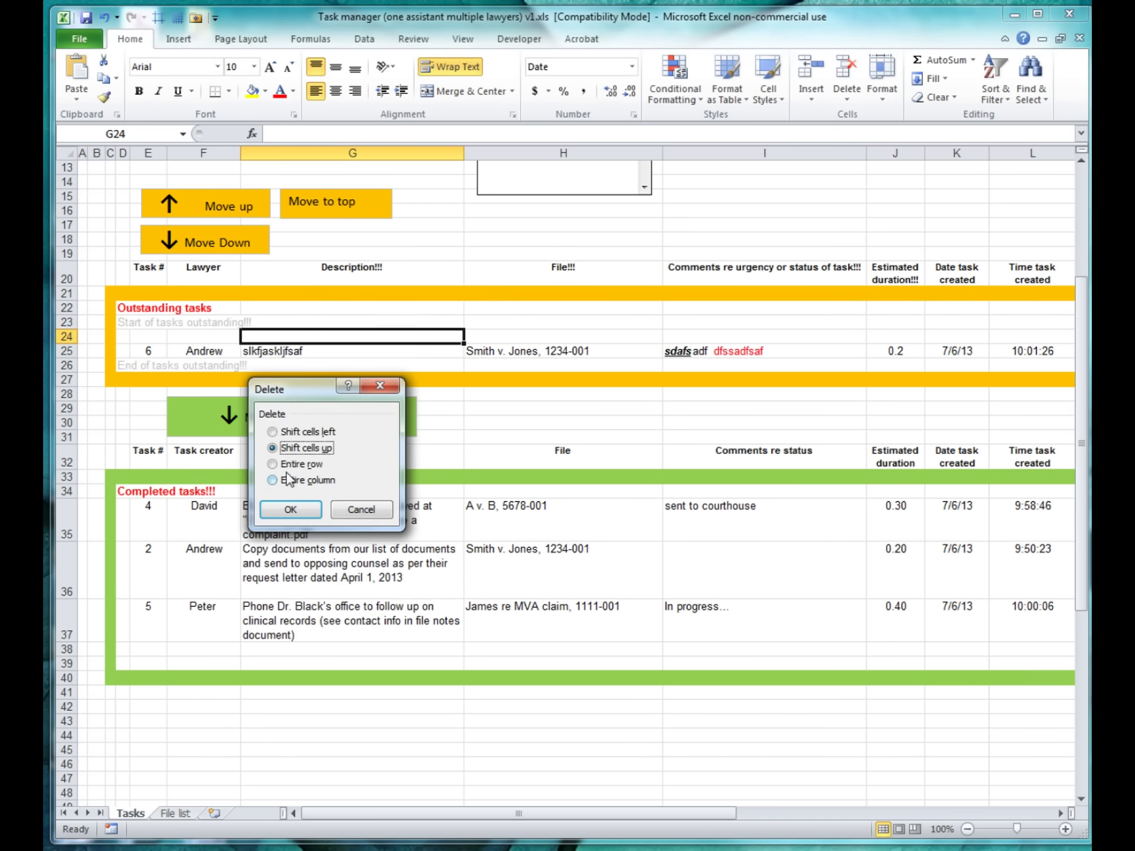
pyautogui.click(283, 461)
pyautogui.click(286, 512)
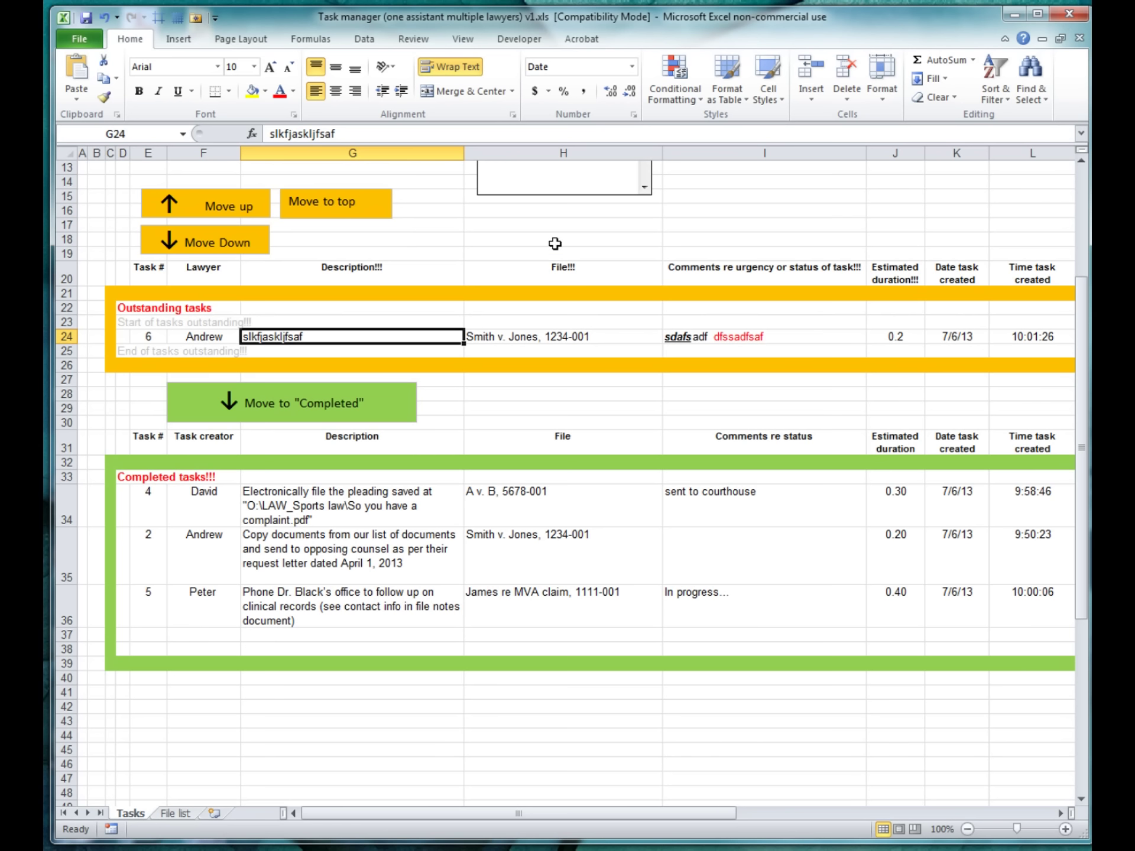
pyautogui.click(818, 98)
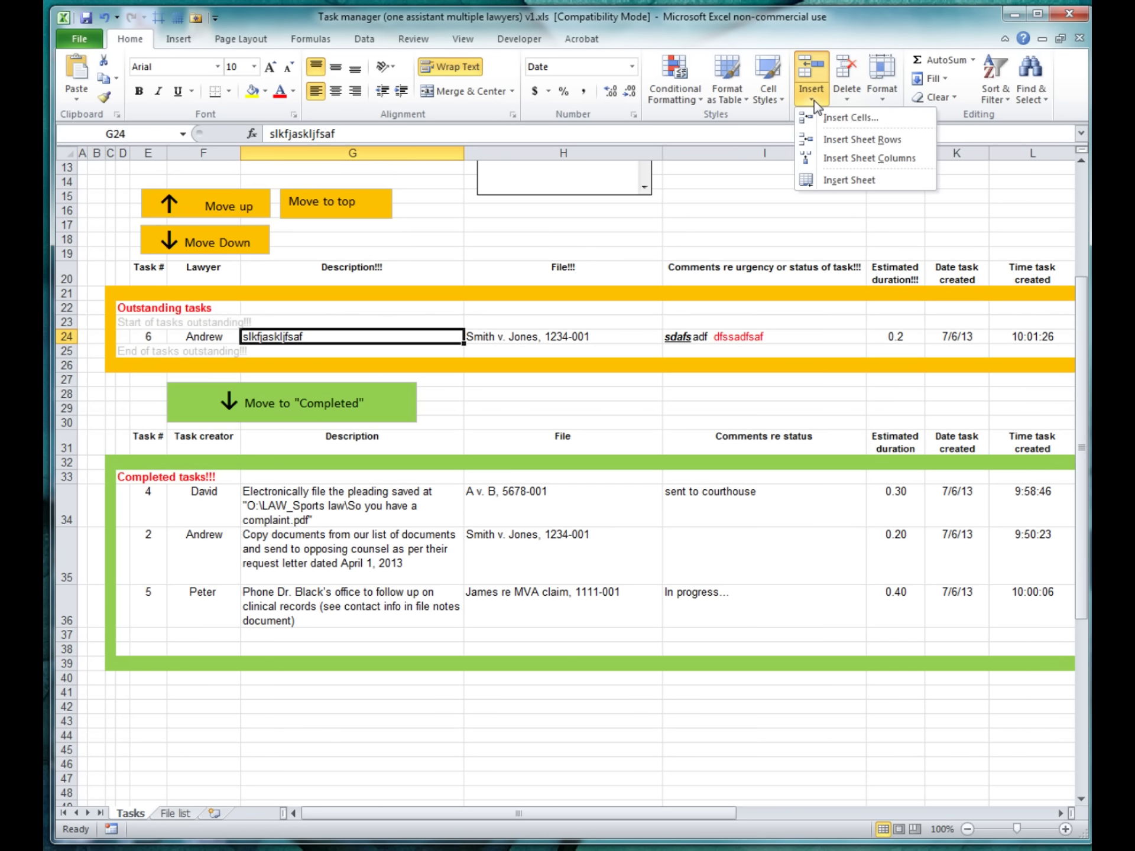
pyautogui.click(832, 139)
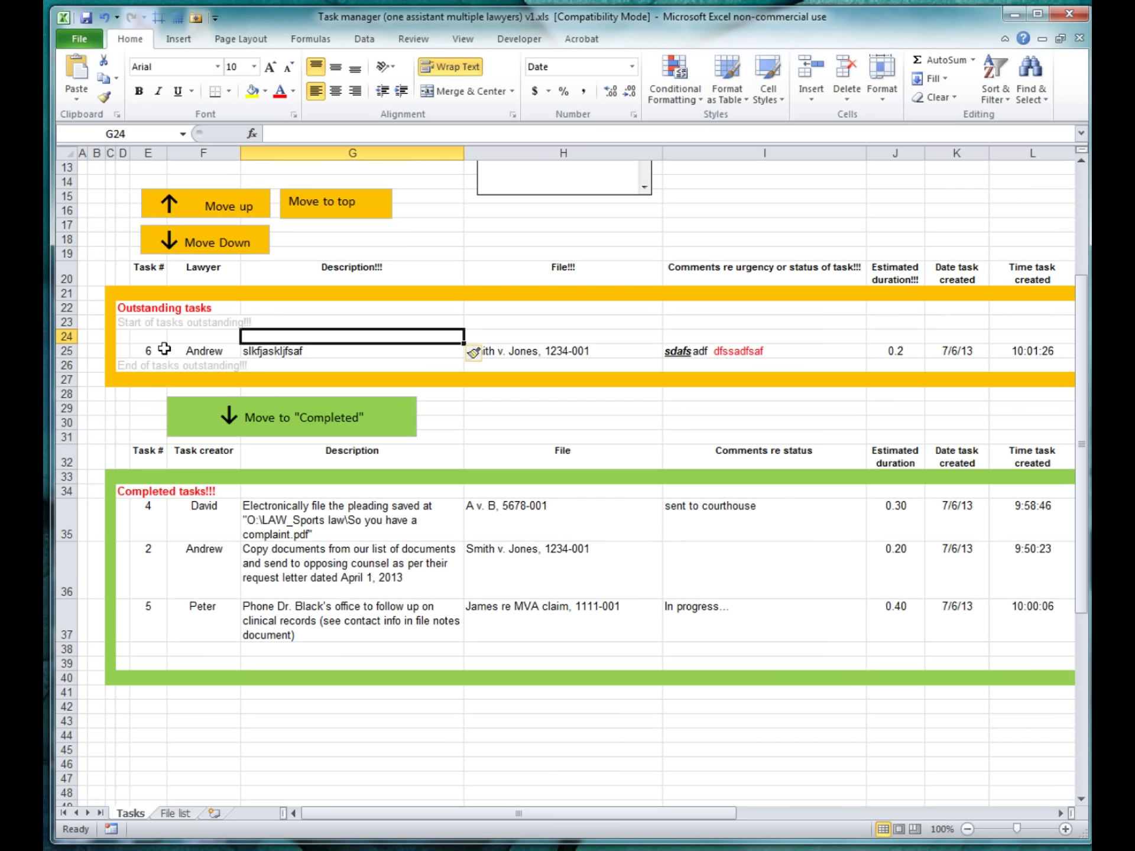
# On the File list sheet, replace the Smith v. Jones, 1234-001 entry with 'C v. D'
pyautogui.scroll(4, 252, 413)
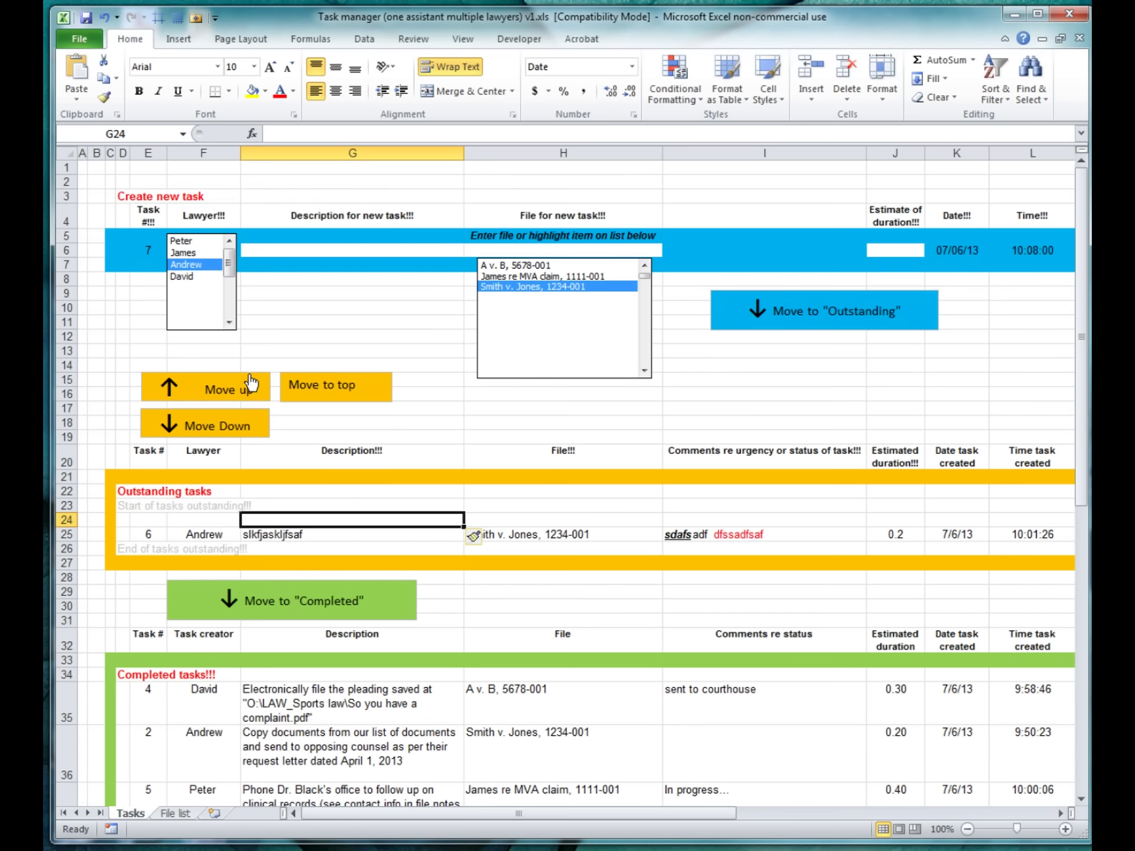
pyautogui.click(525, 306)
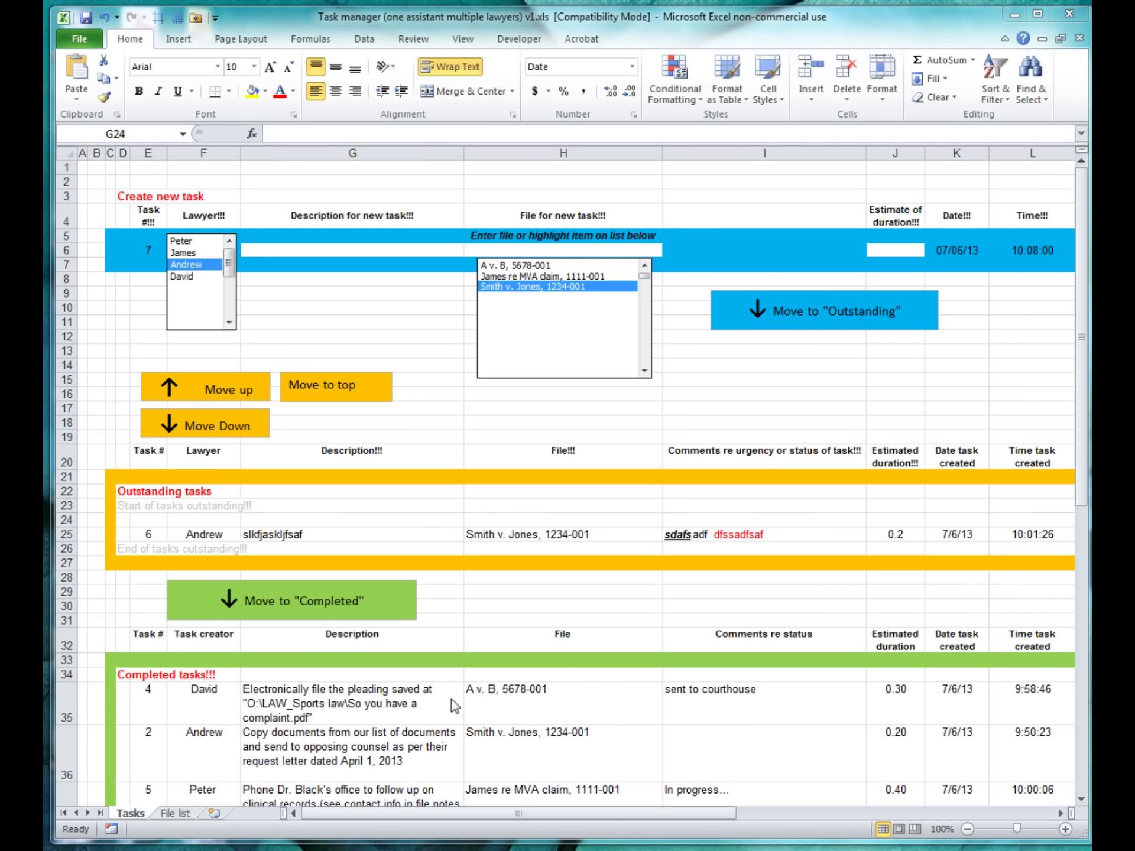
pyautogui.click(455, 813)
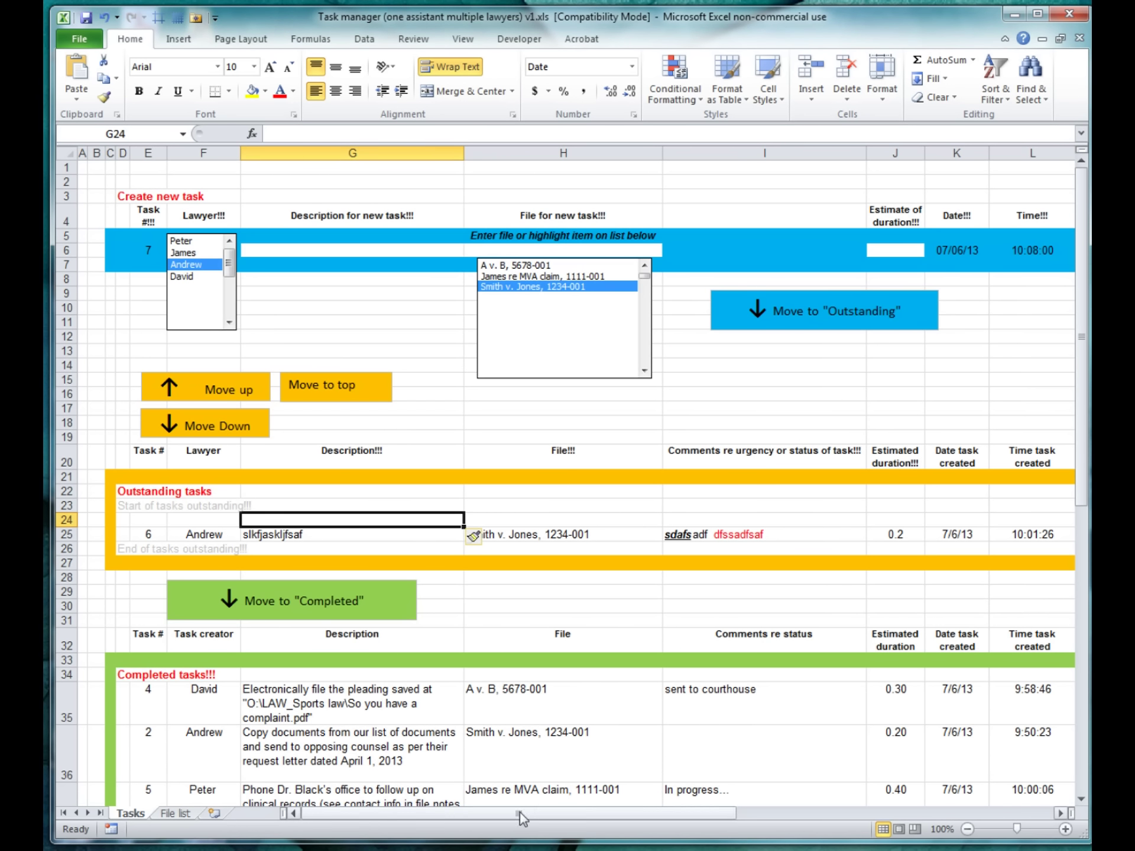
pyautogui.moveTo(550, 814); pyautogui.dragTo(883, 817)
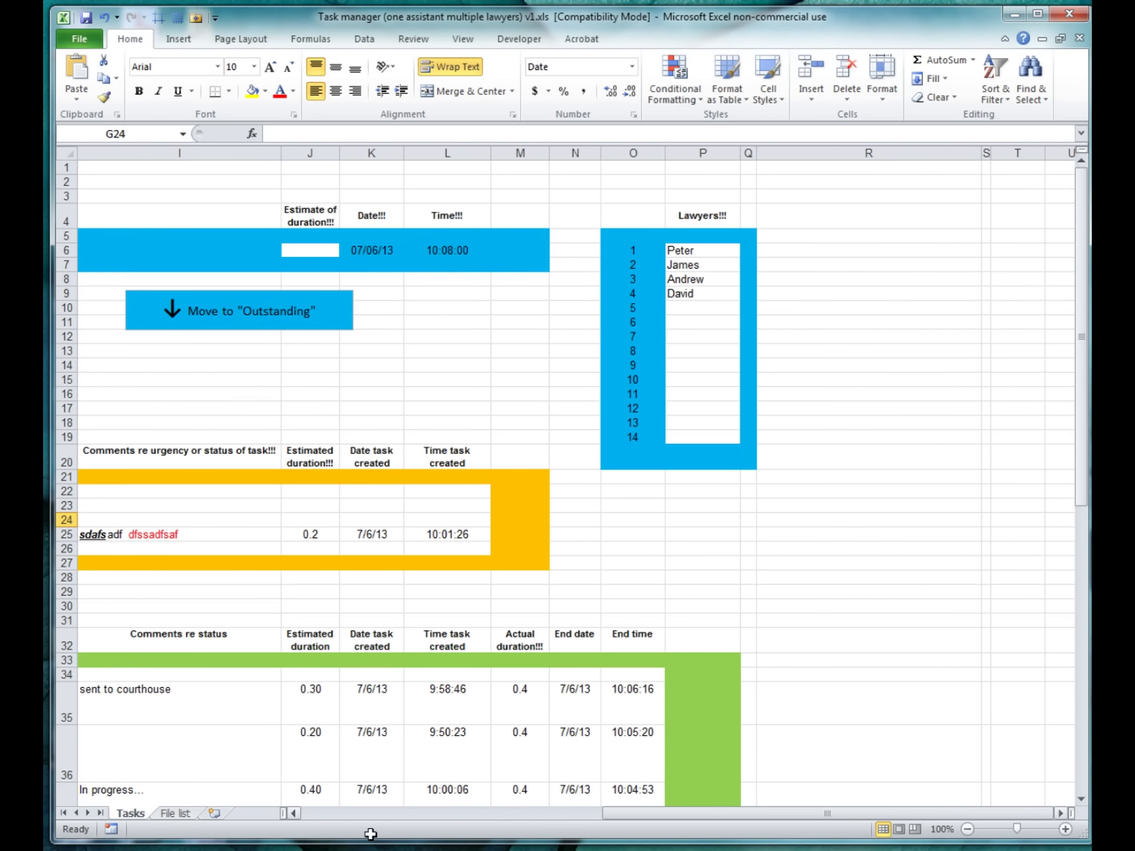
pyautogui.click(175, 813)
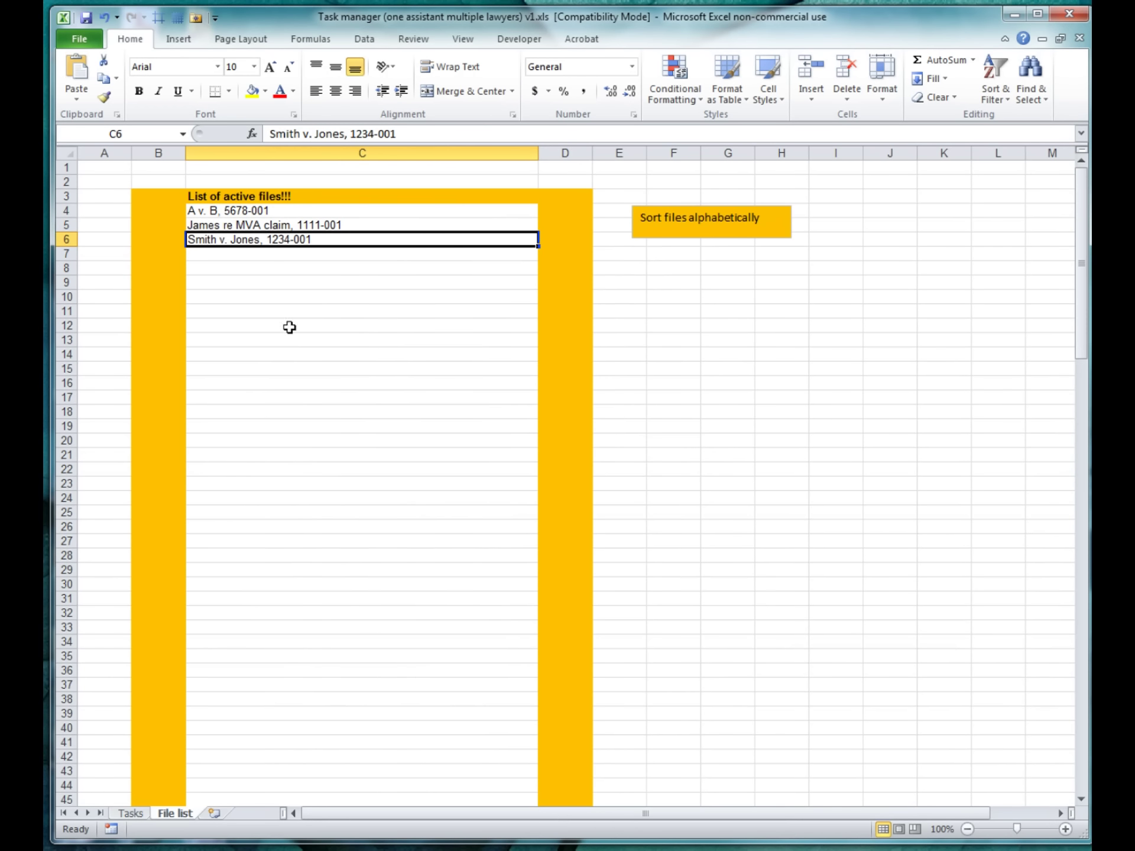
pyautogui.press('Delete')
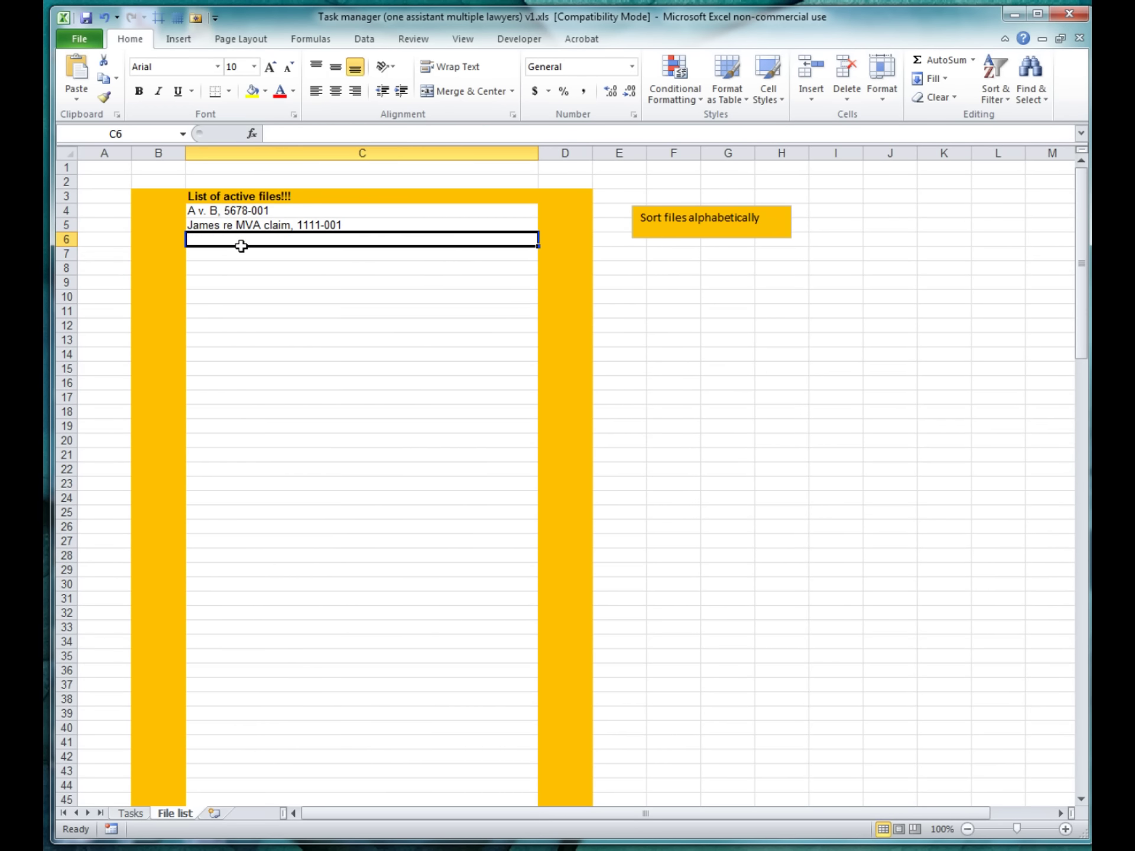
pyautogui.write('C ')
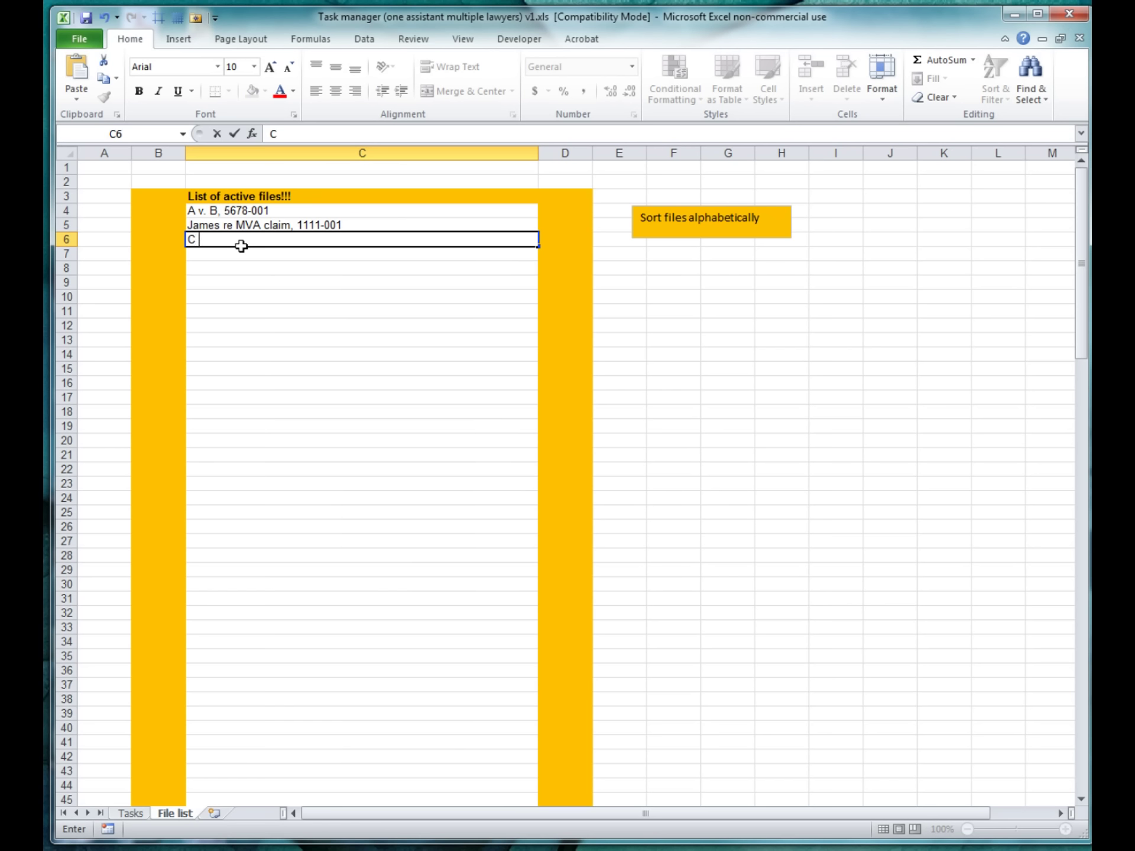
pyautogui.write('v. D')
pyautogui.press('Return')
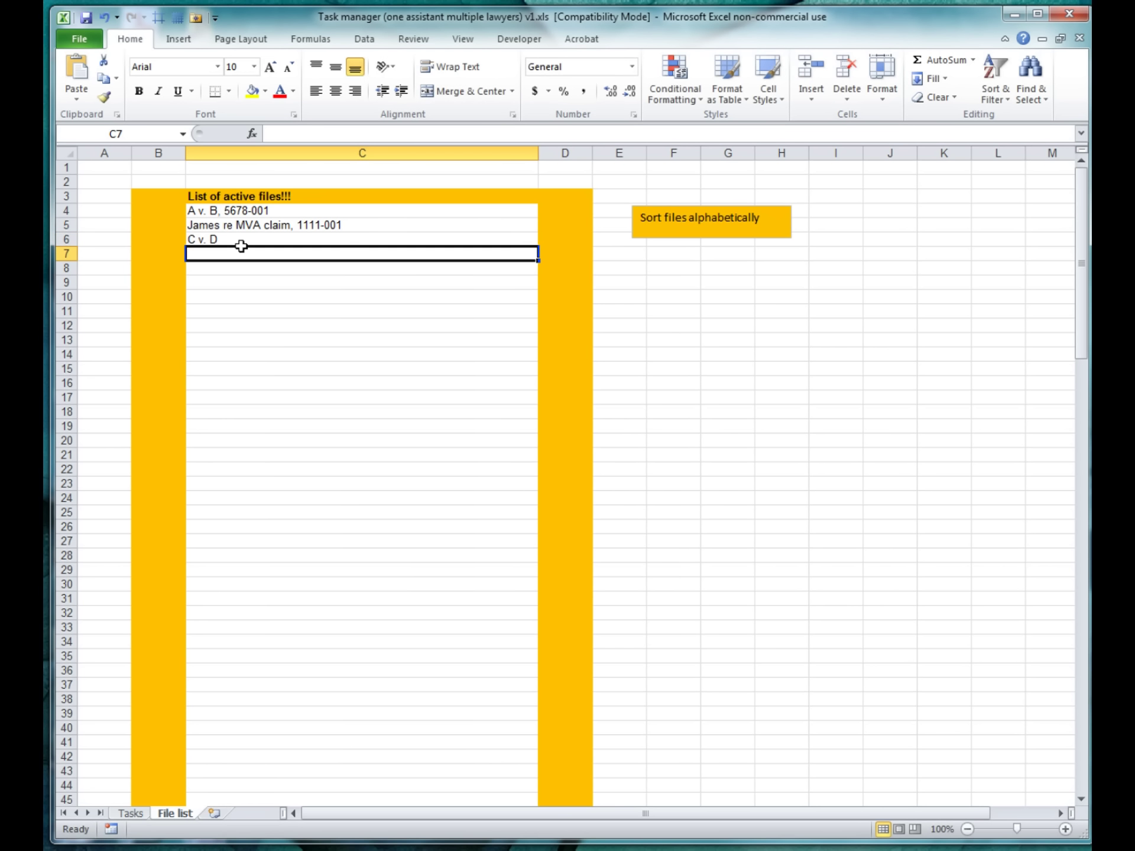
# Check the Tasks sheet, then go back to the File list sheet
pyautogui.click(131, 814)
pyautogui.click(317, 421)
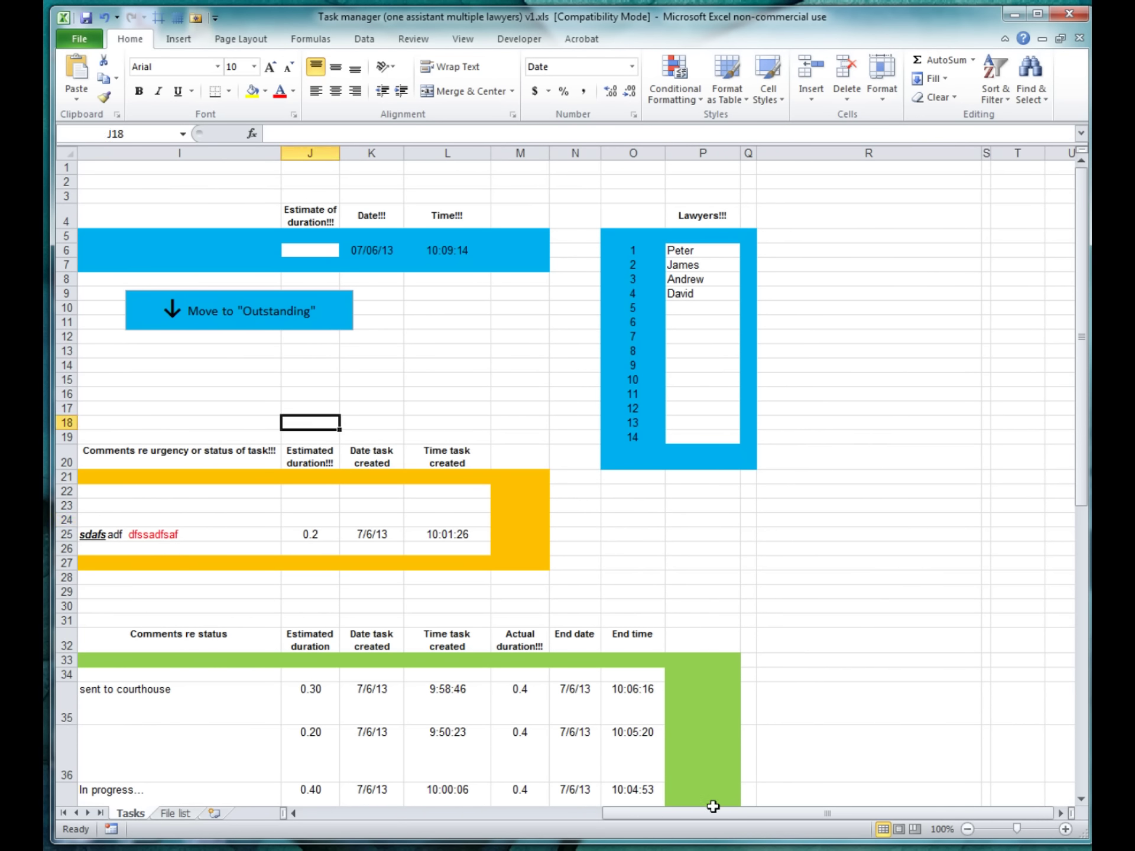
pyautogui.moveTo(713, 810); pyautogui.dragTo(269, 772)
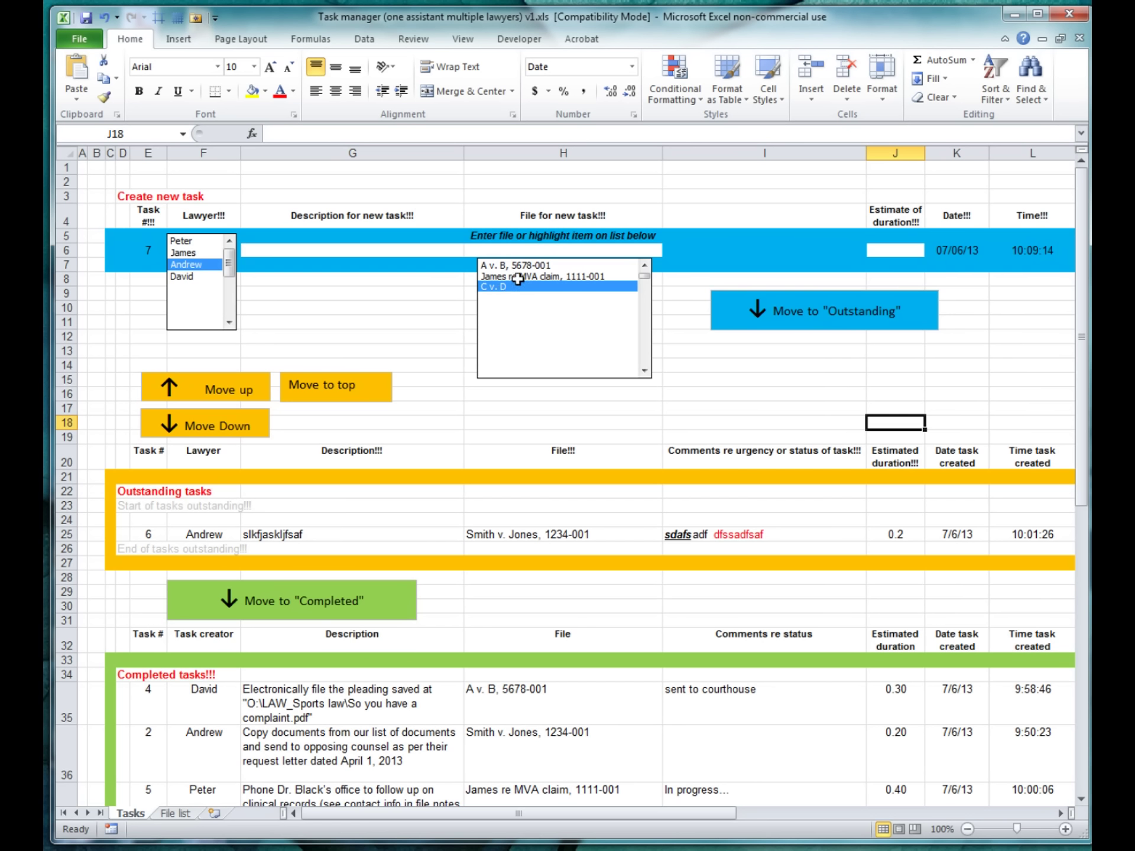
pyautogui.click(175, 814)
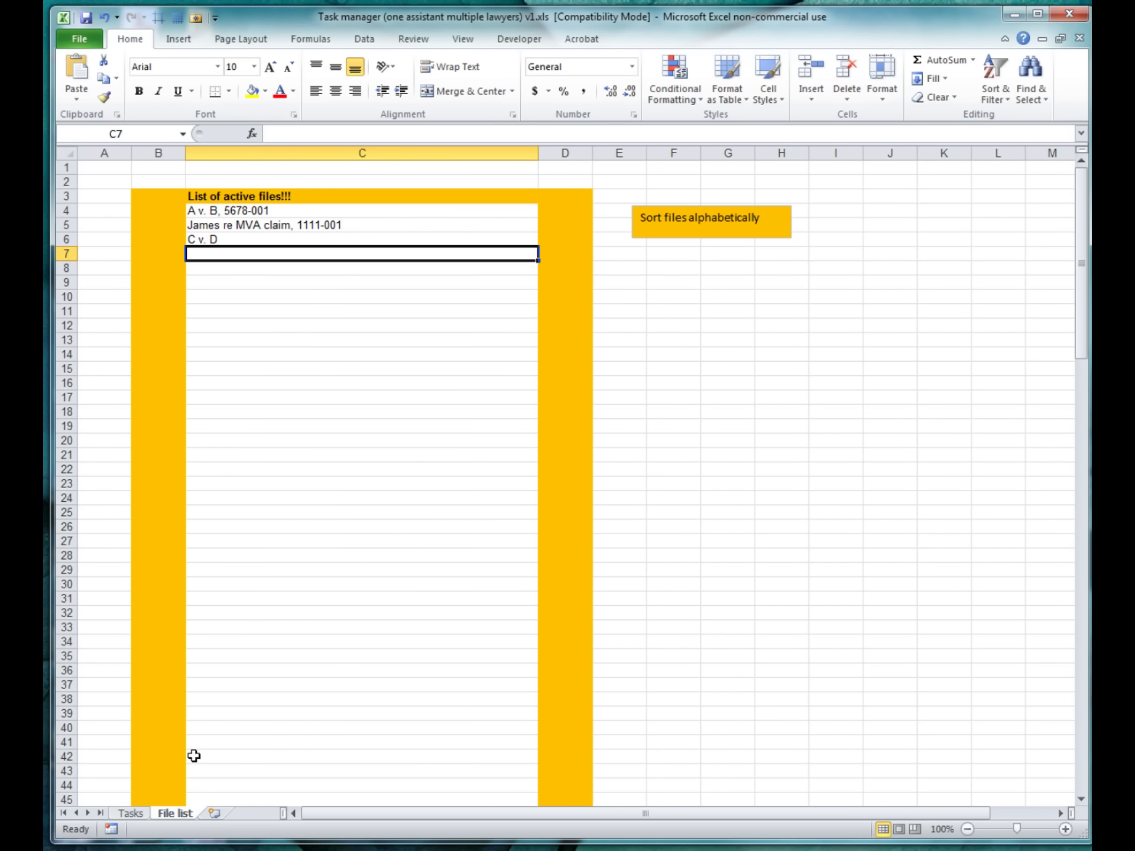
# On the Tasks sheet, clear lawyers P7:P9, leaving only the first lawyer in the list
pyautogui.click(131, 815)
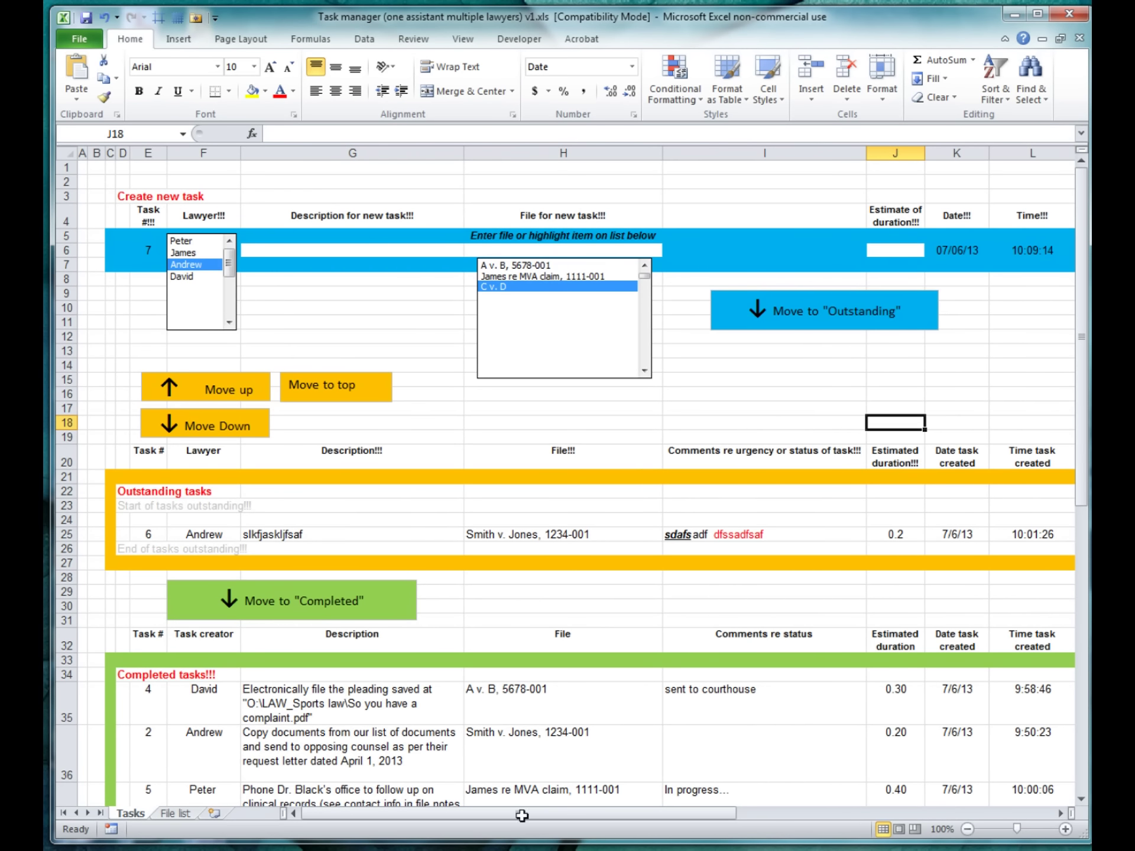
pyautogui.moveTo(513, 817); pyautogui.dragTo(781, 813)
pyautogui.moveTo(890, 266); pyautogui.dragTo(889, 299)
pyautogui.press('Delete')
pyautogui.click(842, 534)
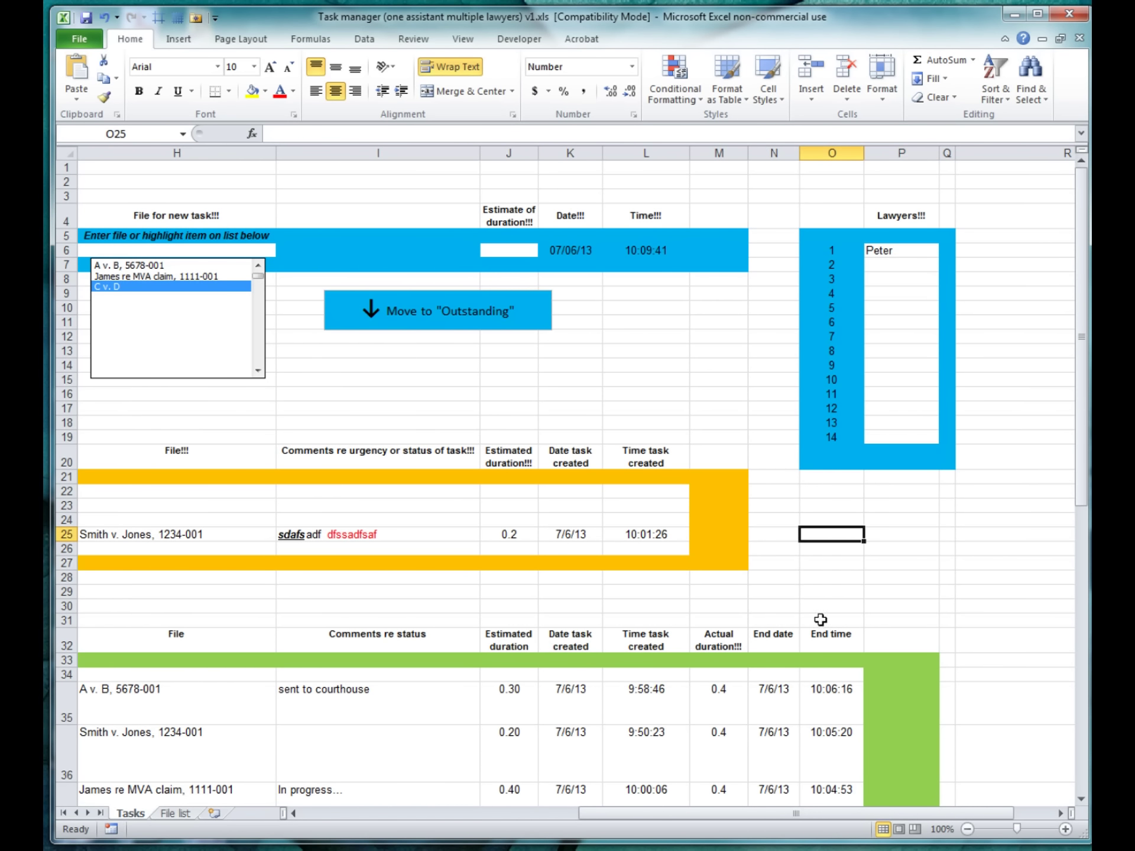
pyautogui.moveTo(650, 813); pyautogui.dragTo(337, 818)
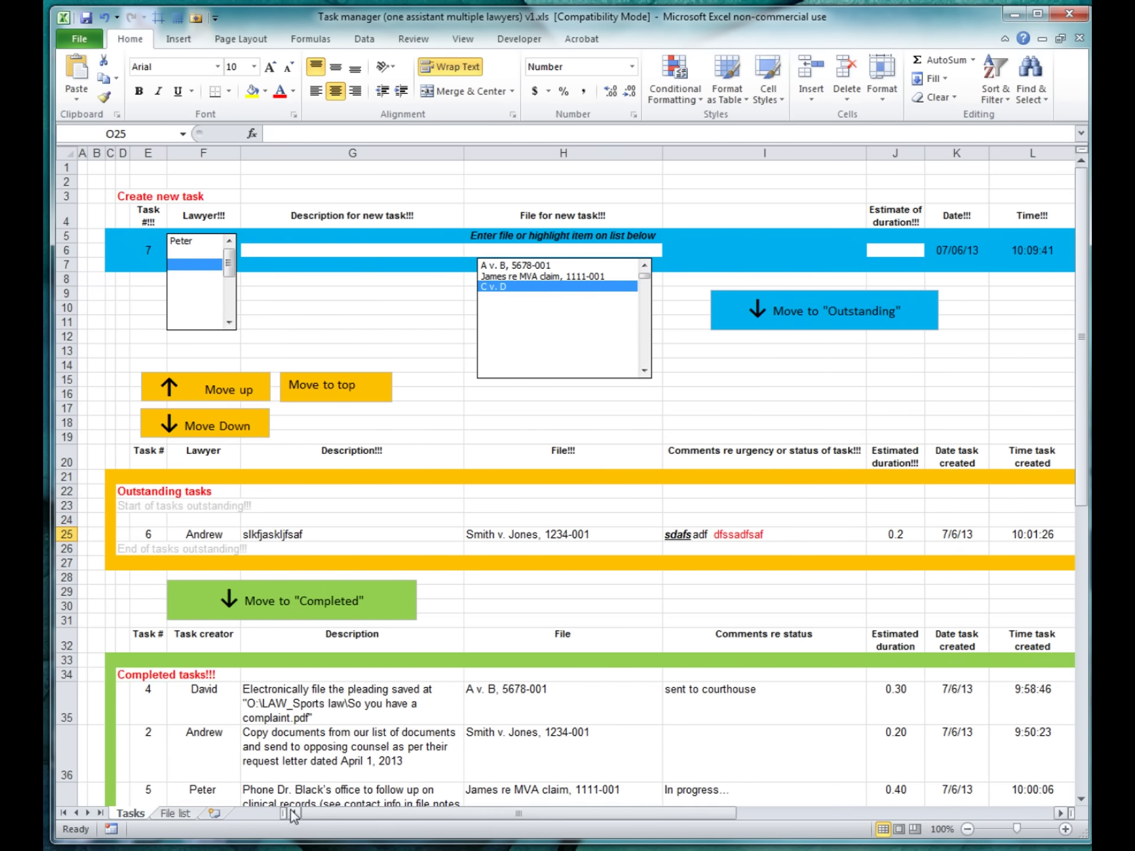